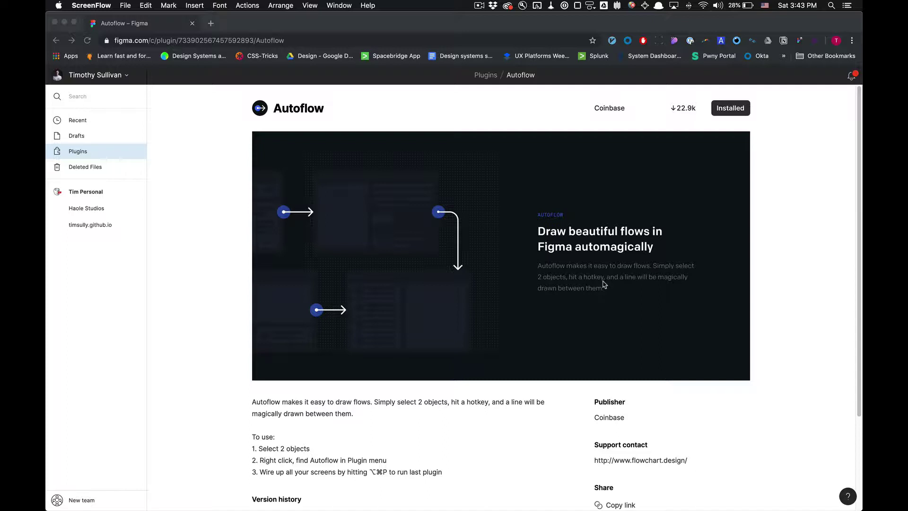
# Browse the plugins overview to the Autoflow plugin's page.
pyautogui.scroll(-2, 458, 271)
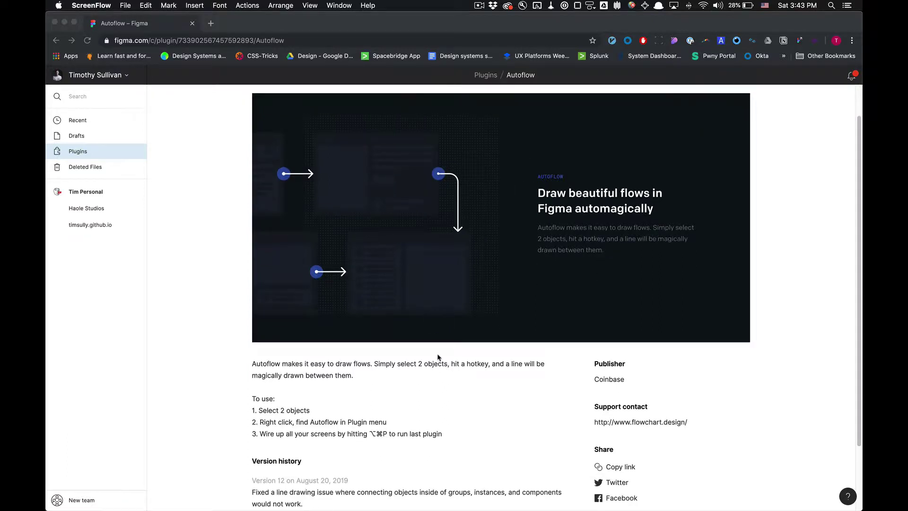
pyautogui.scroll(2, 437, 357)
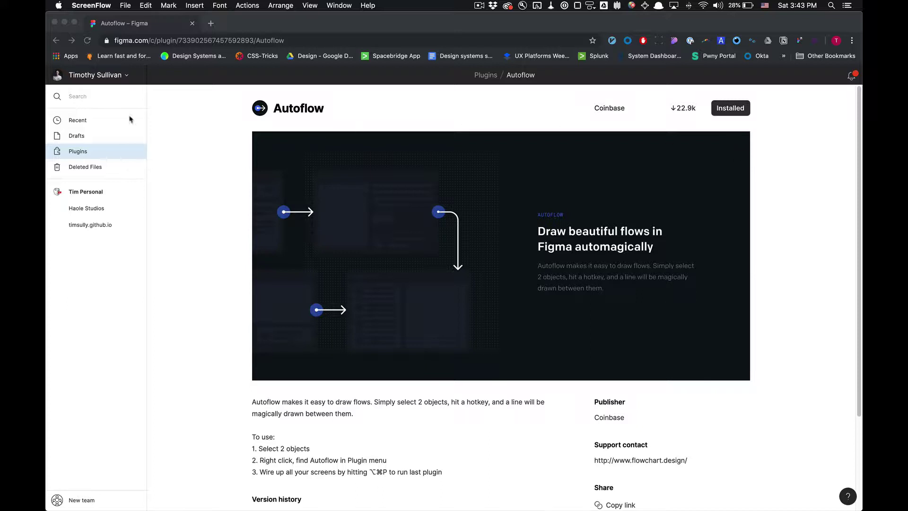
pyautogui.click(107, 152)
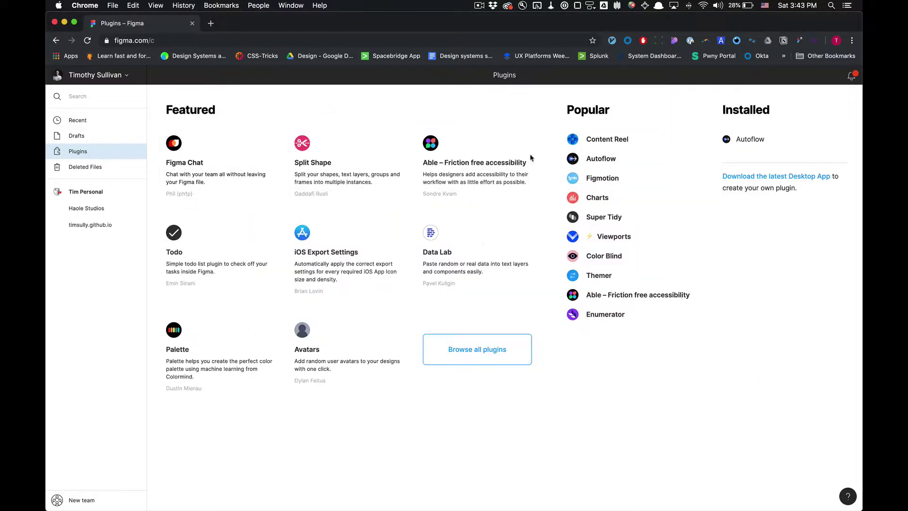
pyautogui.click(601, 158)
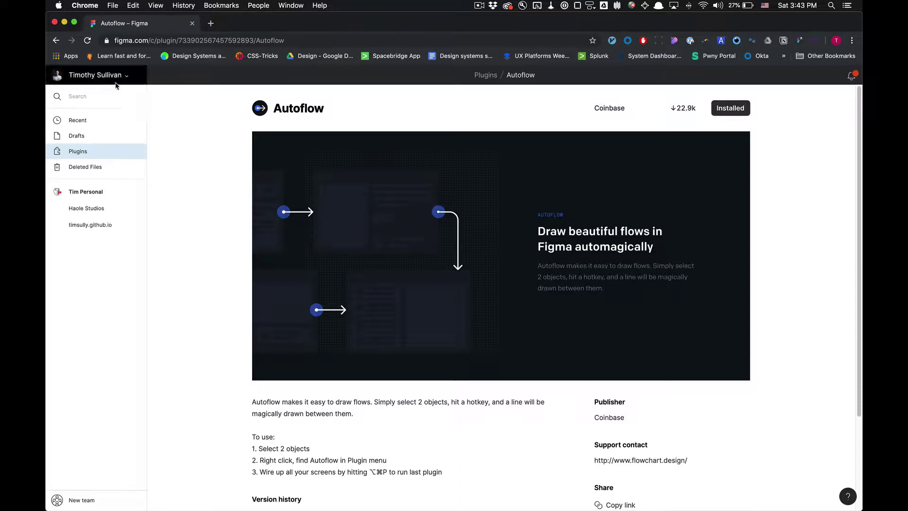
# Switch to the Figma desktop app showing the Subscribe file and check its file options.
pyautogui.press('super+Tab')
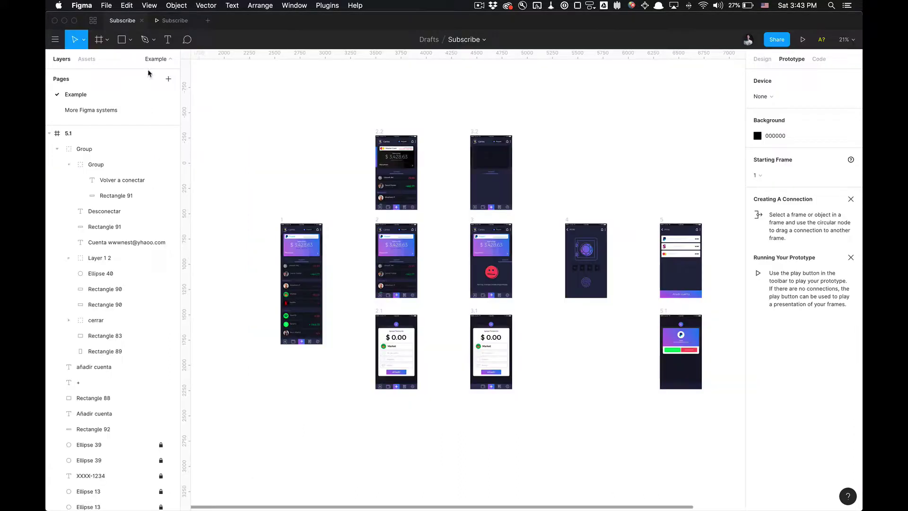
pyautogui.moveTo(289, 153); pyautogui.dragTo(284, 185)
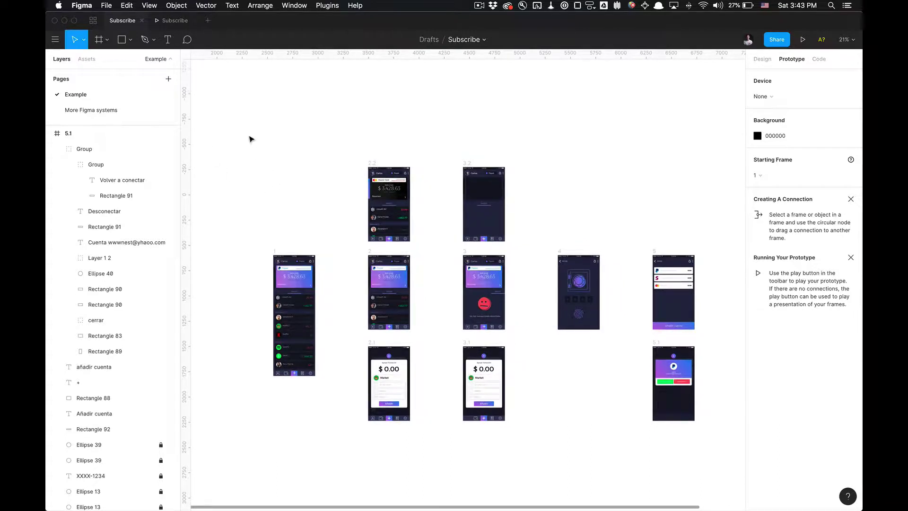
pyautogui.hscroll(1, 250, 175)
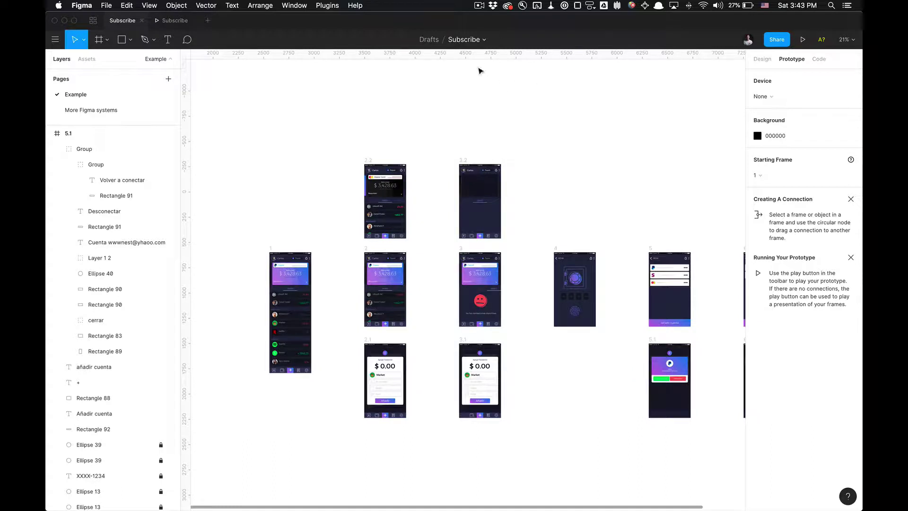
pyautogui.click(485, 39)
pyautogui.click(628, 92)
# Pan and zoom around the canvas to survey the mobile banking frames.
pyautogui.keyDown('ctrl'); pyautogui.scroll(5, 313, 225); pyautogui.keyUp('ctrl')
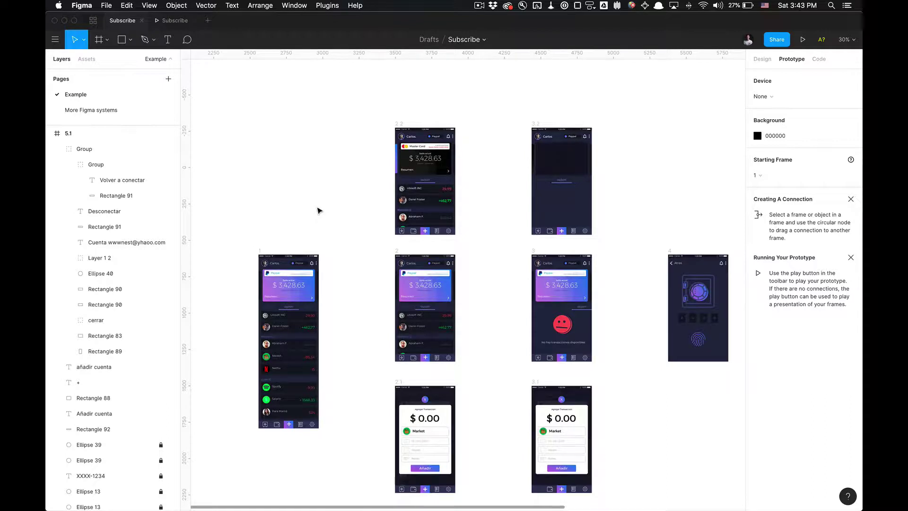
pyautogui.keyDown('ctrl'); pyautogui.scroll(-3, 318, 211); pyautogui.keyUp('ctrl')
pyautogui.hscroll(5, 318, 210)
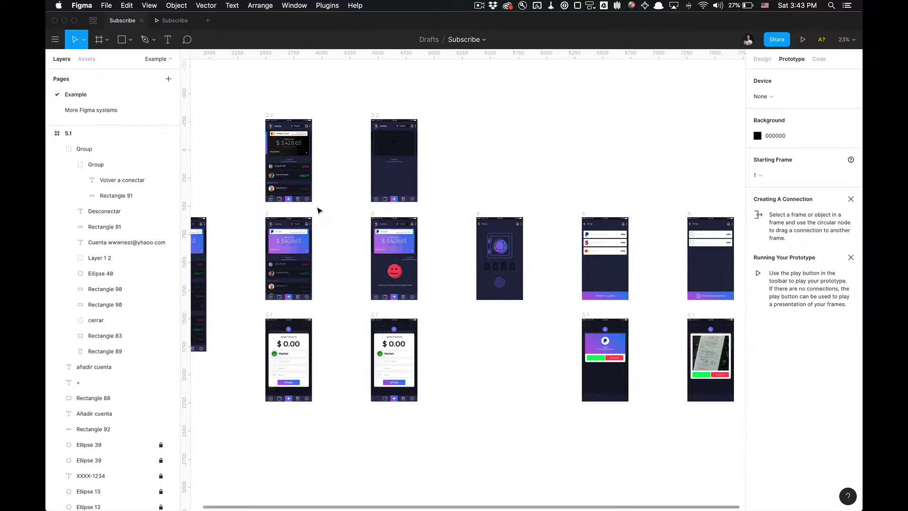
pyautogui.hscroll(-5, 319, 210)
pyautogui.keyDown('ctrl'); pyautogui.scroll(5, 318, 211); pyautogui.keyUp('ctrl')
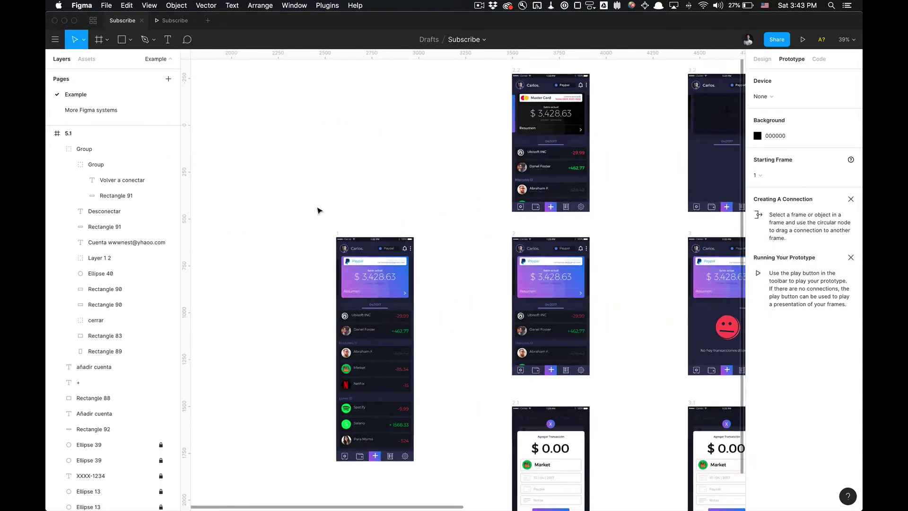
pyautogui.keyDown('ctrl'); pyautogui.scroll(-2, 319, 211); pyautogui.keyUp('ctrl')
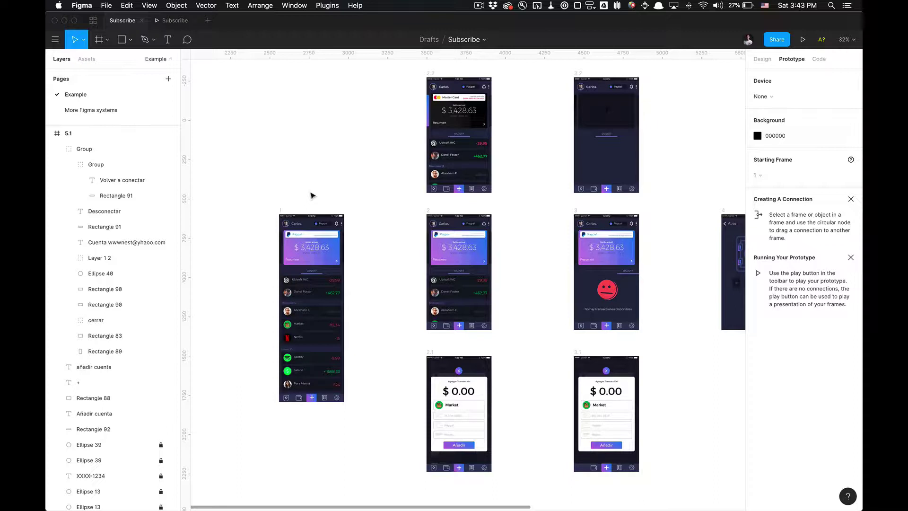
pyautogui.scroll(-1, 313, 195)
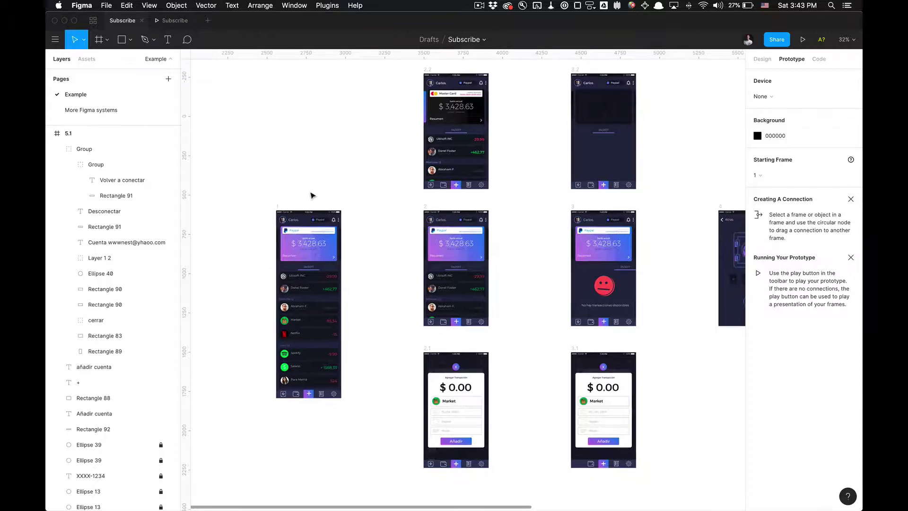
pyautogui.click(318, 244)
pyautogui.click(366, 207)
pyautogui.hscroll(-2, 367, 208)
pyautogui.scroll(-1, 366, 208)
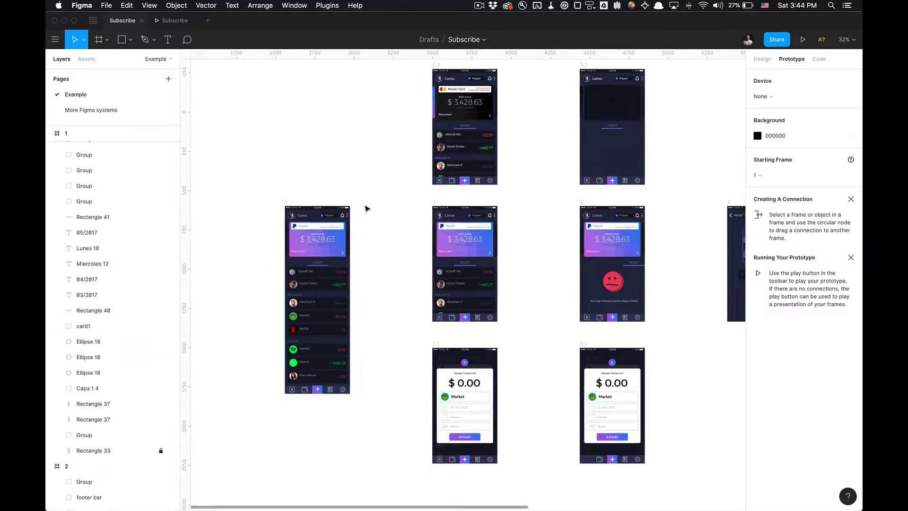
pyautogui.keyDown('ctrl'); pyautogui.scroll(3, 367, 208); pyautogui.keyUp('ctrl')
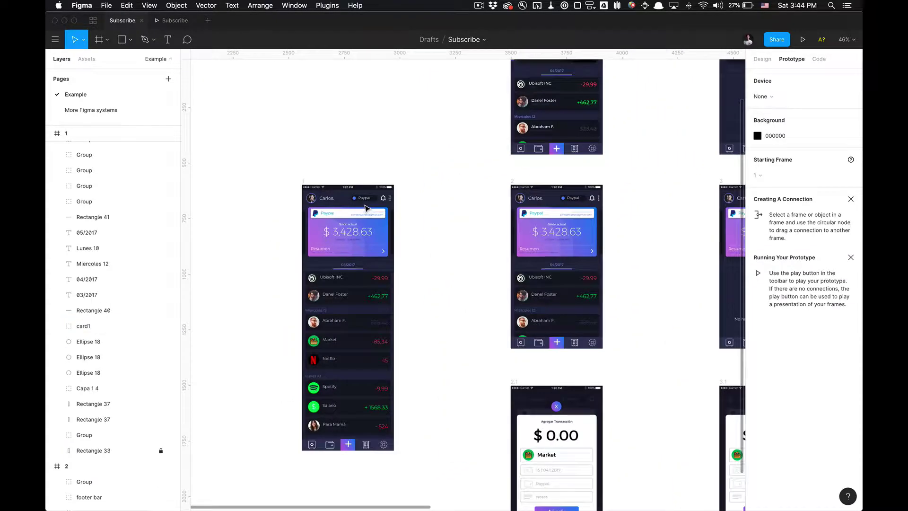
# Run Autoflow on the balance card in frame 1 from the right-click Plugins menu.
pyautogui.rightClick(351, 229)
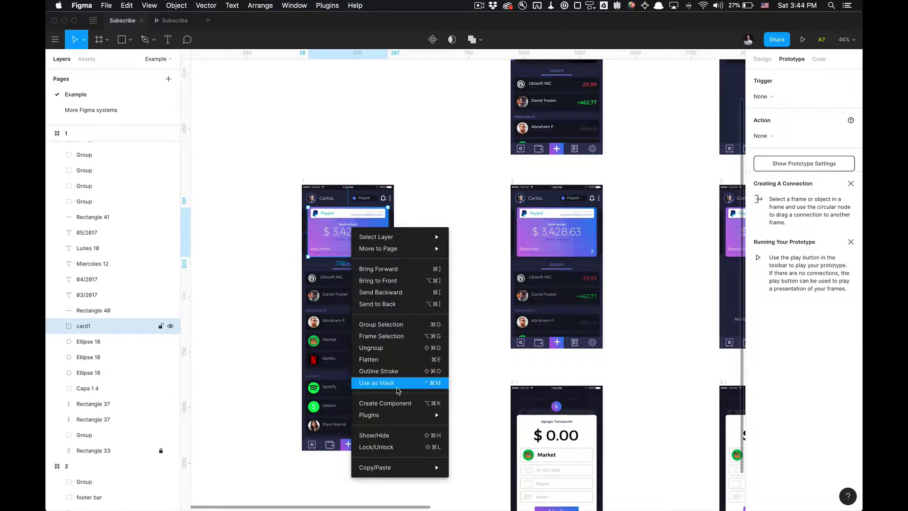
pyautogui.moveTo(411, 418)
pyautogui.click(478, 416)
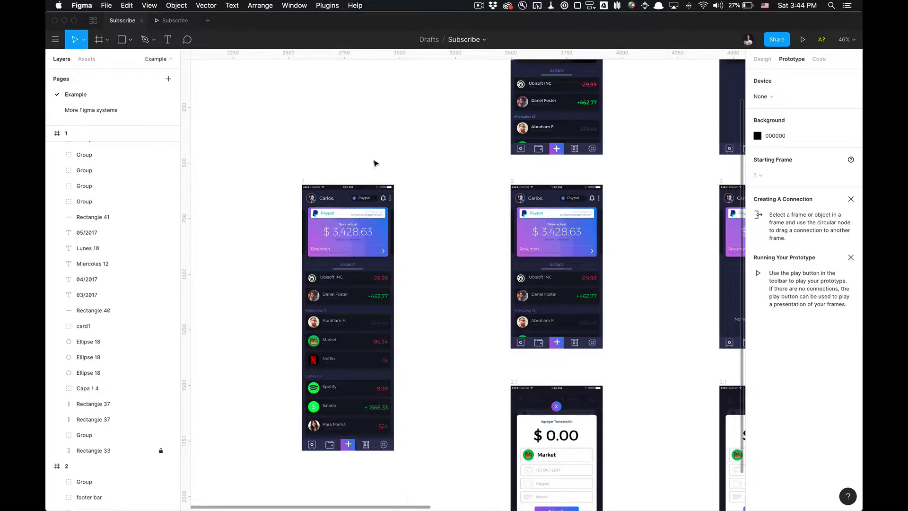
# Select the balance card in frame 1 together with frame 2.
pyautogui.moveTo(433, 199); pyautogui.dragTo(441, 216)
pyautogui.click(394, 251)
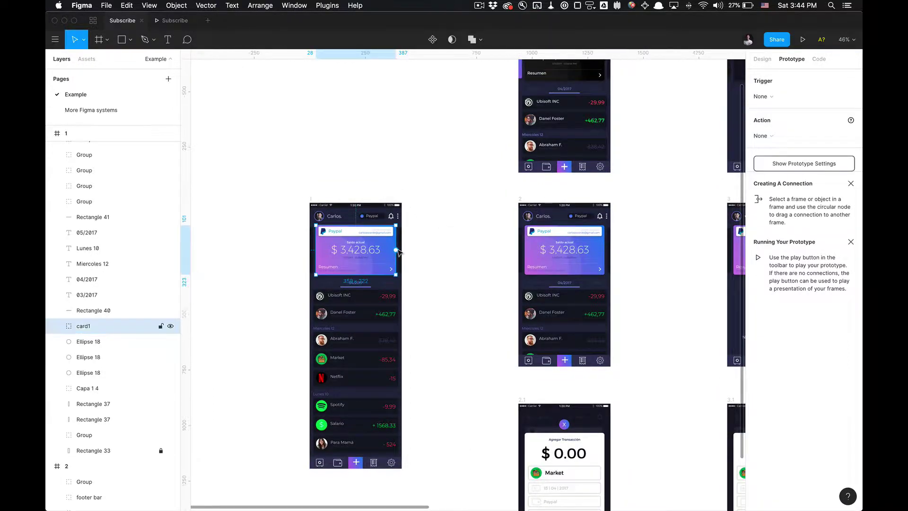
pyautogui.click(482, 247)
pyautogui.click(376, 250)
pyautogui.scroll(1, 453, 228)
pyautogui.hscroll(1, 453, 229)
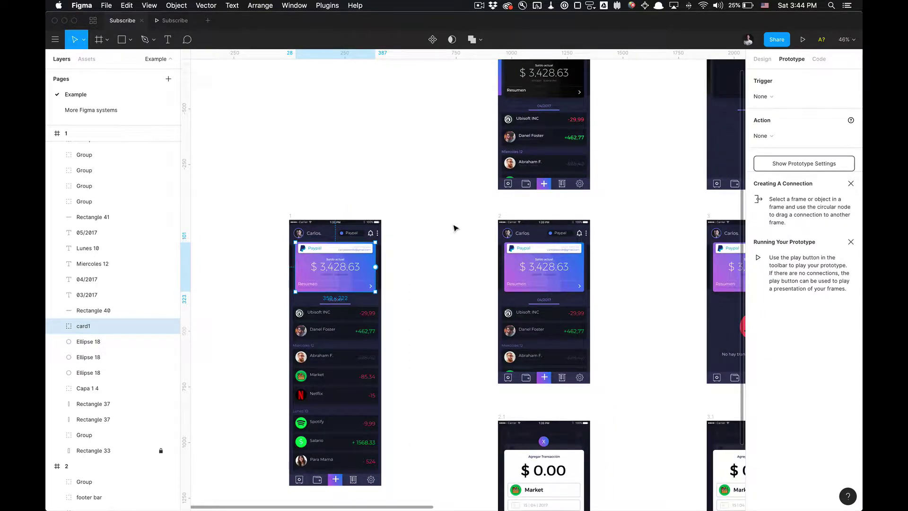
pyautogui.keyDown('shift'); pyautogui.click(500, 216); pyautogui.keyUp('shift')
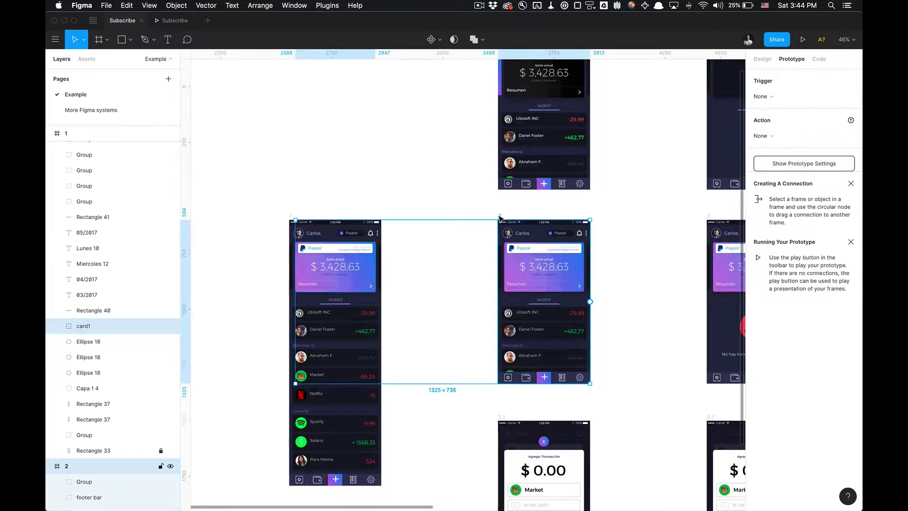
# Inspect the new Autoflow connector line leading from frame 1 to frame 2.
pyautogui.click(436, 248)
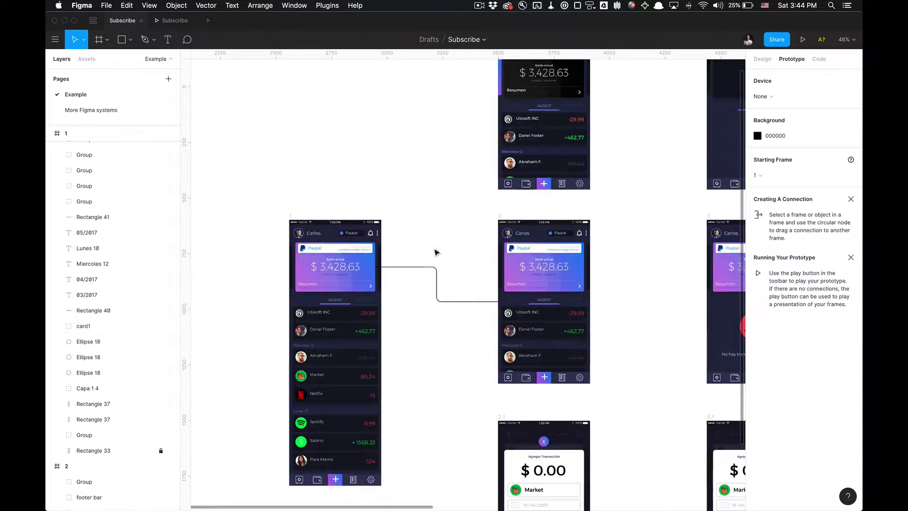
pyautogui.click(435, 269)
pyautogui.click(434, 228)
pyautogui.scroll(1, 434, 229)
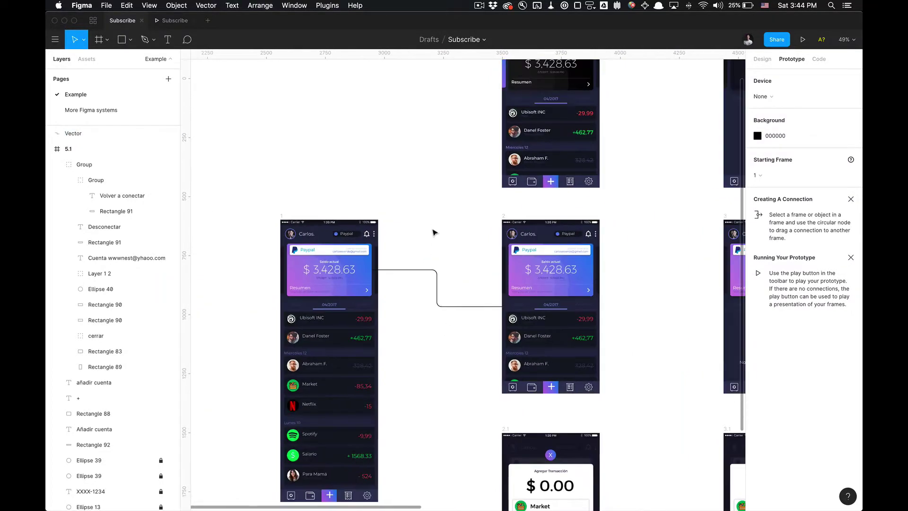
pyautogui.click(436, 269)
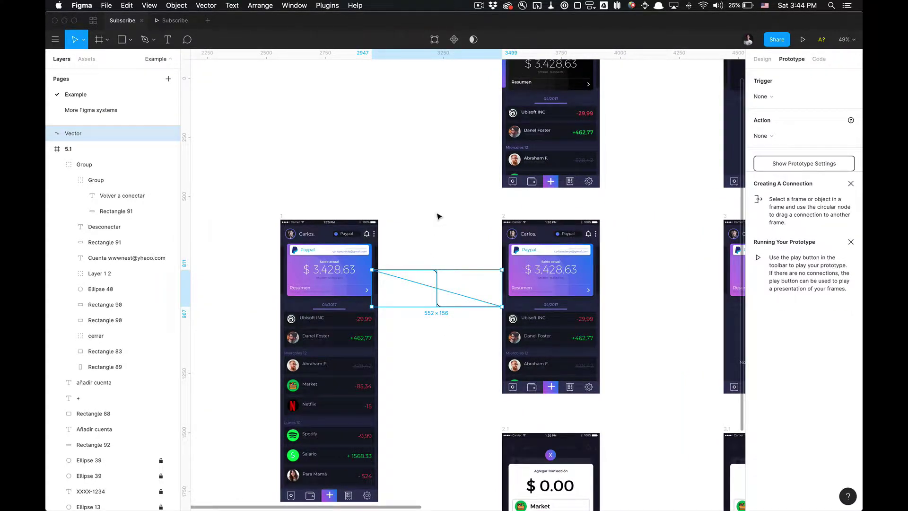
pyautogui.scroll(2, 438, 216)
# Set the balance card in frame 1 to navigate to frame 2.
pyautogui.click(326, 288)
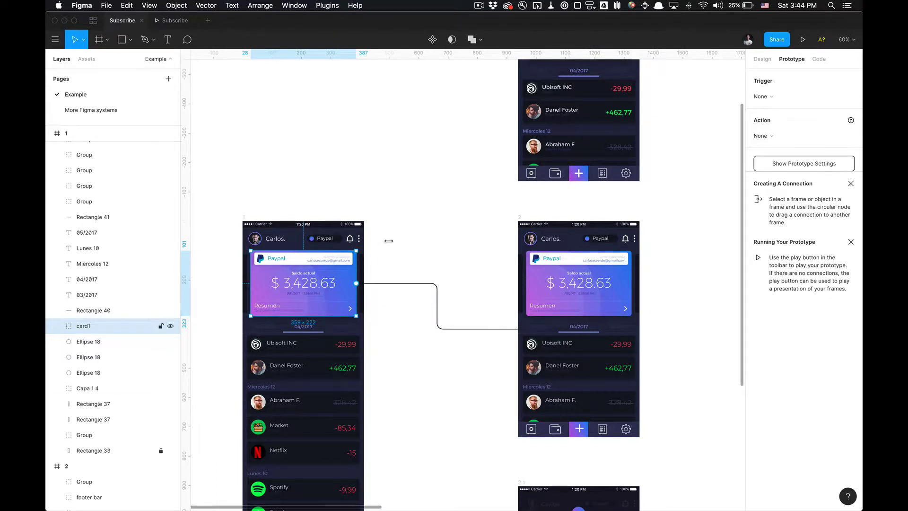
pyautogui.click(438, 253)
pyautogui.click(330, 287)
pyautogui.click(762, 135)
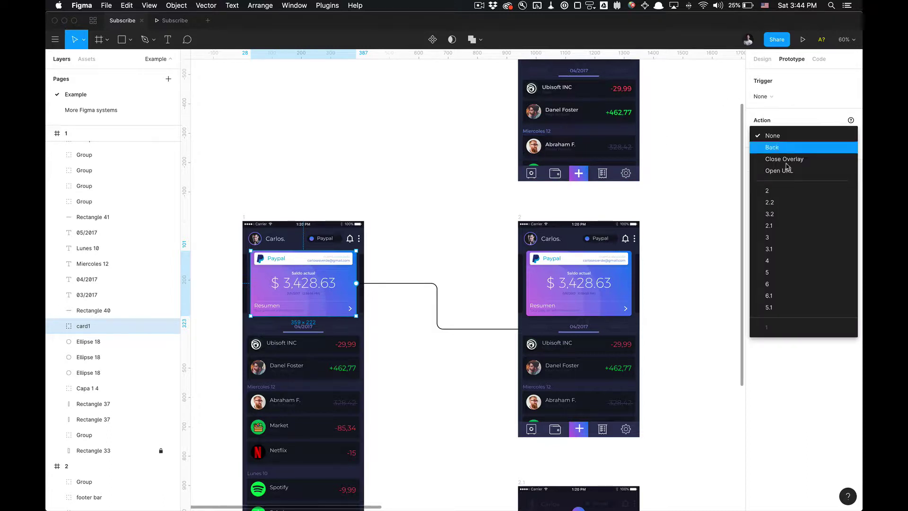
pyautogui.click(783, 192)
# Keep On Click as the trigger for the Paypal card in frame 1.
pyautogui.click(503, 204)
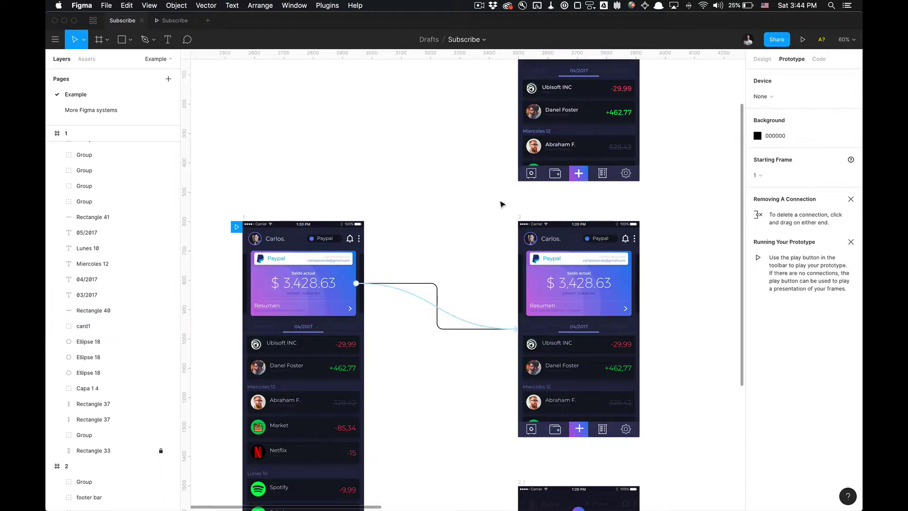
pyautogui.click(328, 298)
pyautogui.click(771, 99)
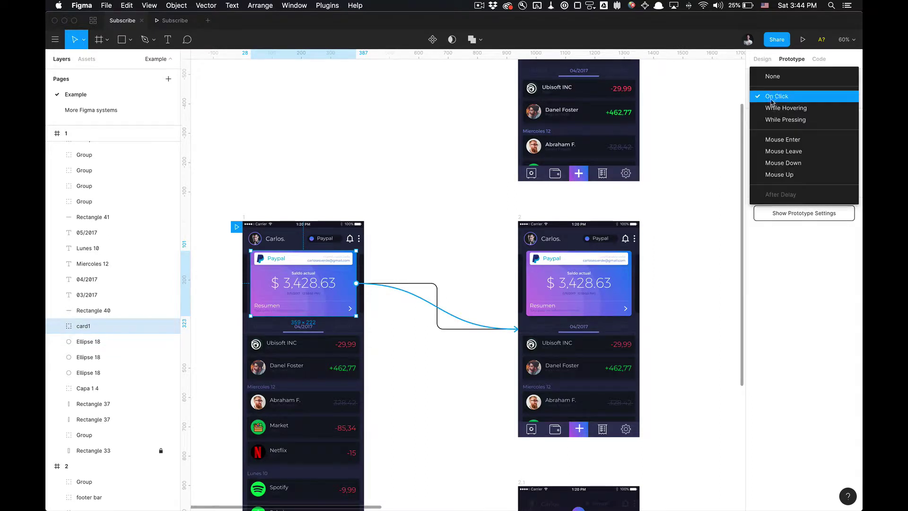
pyautogui.click(780, 98)
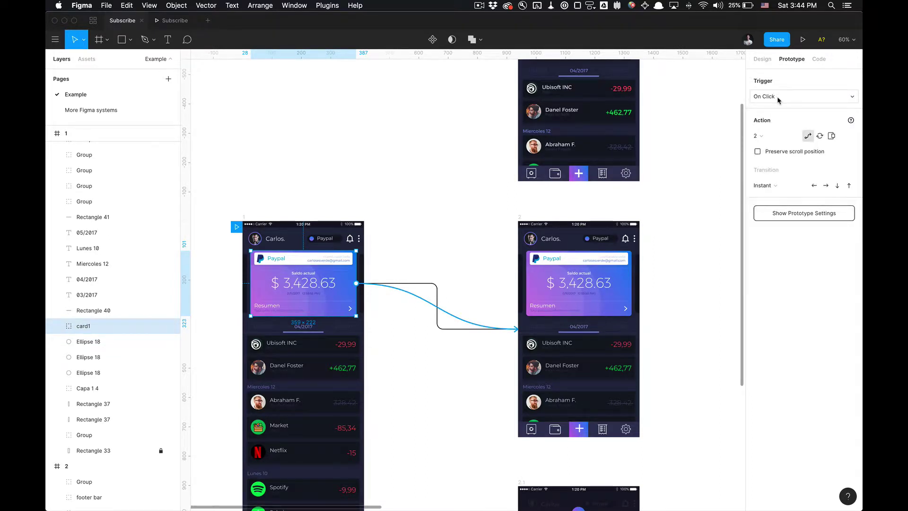
# Give the frame 2 card group an On Click link navigating to frame 2.2.
pyautogui.click(504, 229)
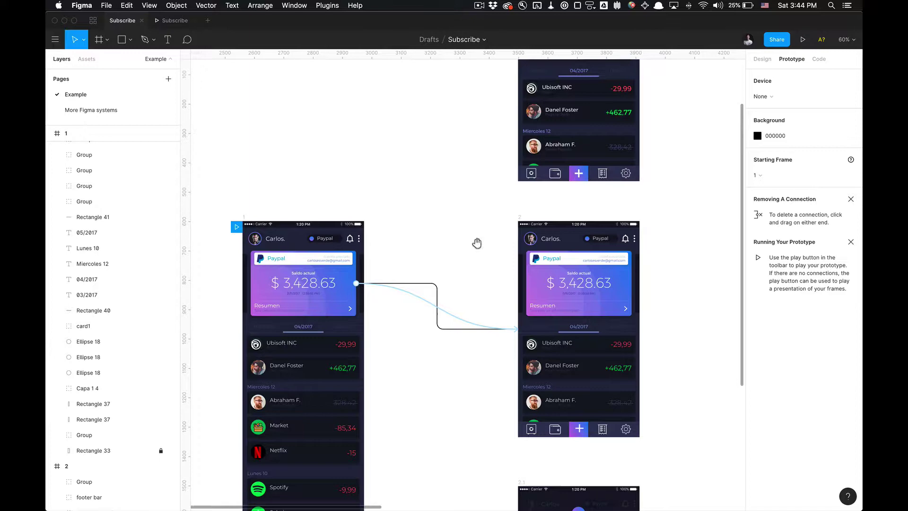
pyautogui.hscroll(5, 477, 243)
pyautogui.moveTo(553, 187); pyautogui.dragTo(562, 269)
pyautogui.click(483, 349)
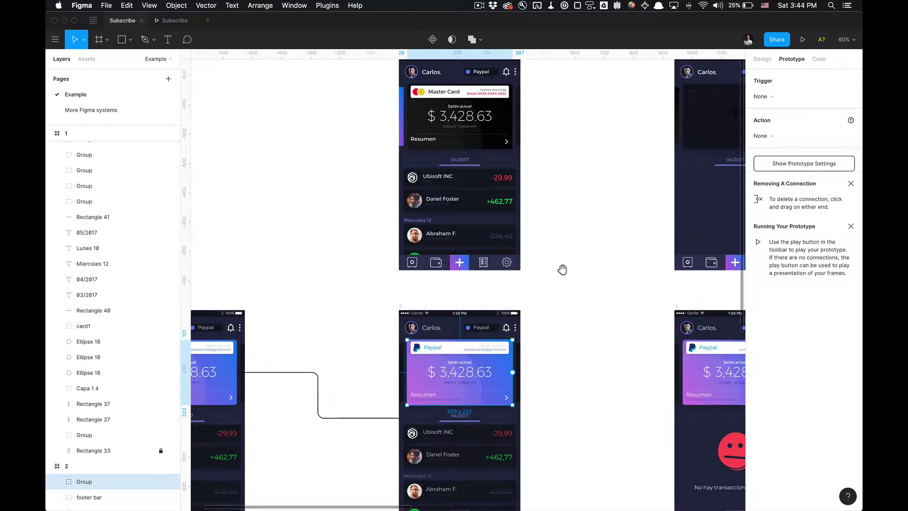
pyautogui.keyDown('shift'); pyautogui.click(485, 125); pyautogui.keyUp('shift')
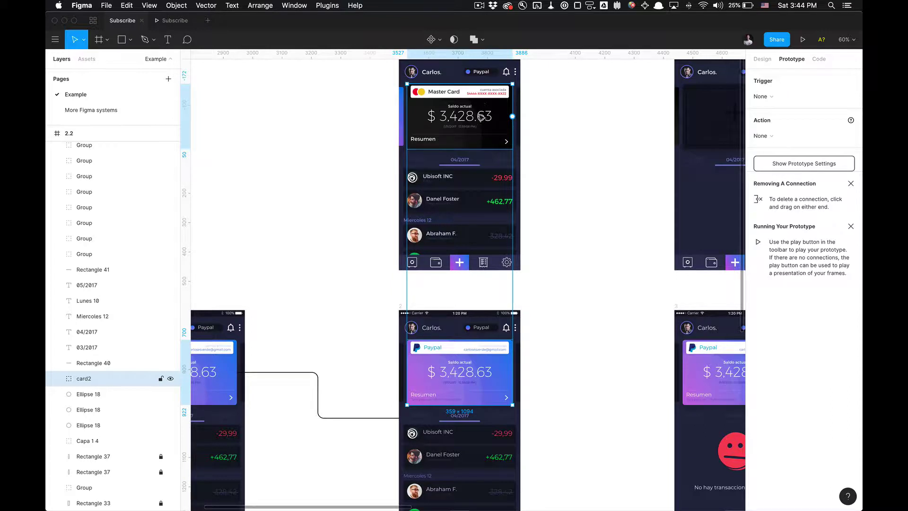
pyautogui.click(760, 96)
pyautogui.click(766, 115)
pyautogui.click(779, 135)
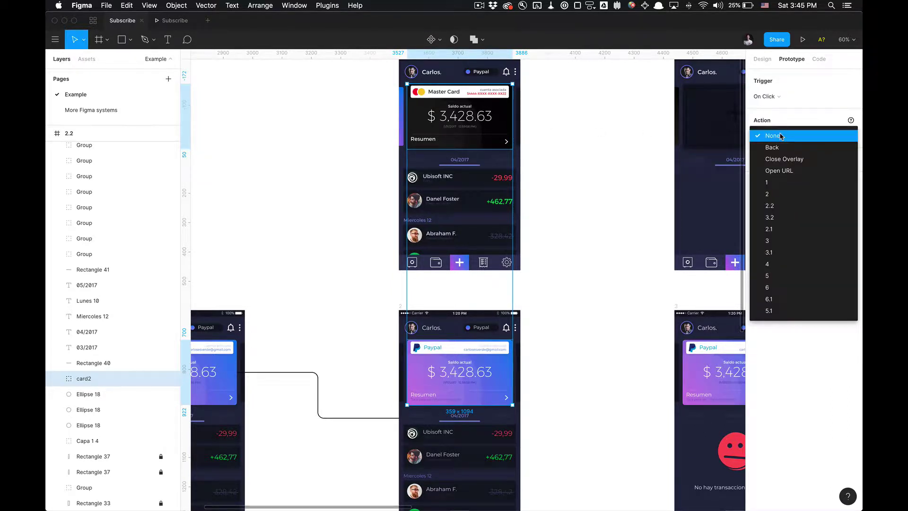
pyautogui.scroll(2, 568, 239)
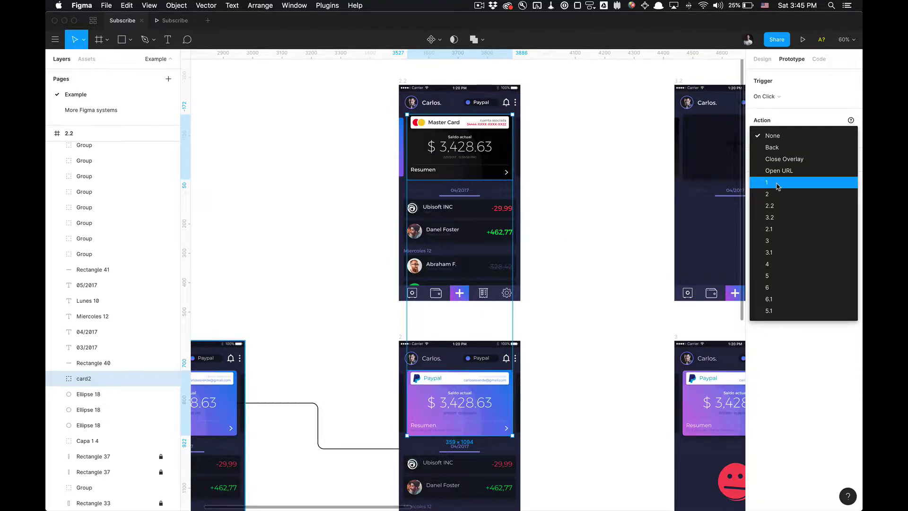
pyautogui.click(789, 205)
pyautogui.click(617, 193)
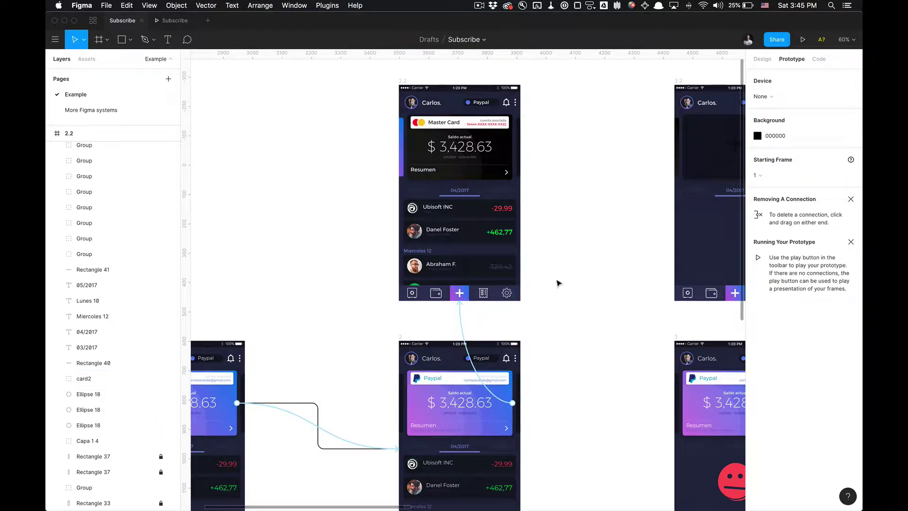
# Undo that link and instead connect only the Paypal card in frame 2 to frame 2.2.
pyautogui.press('super+z')
pyautogui.press('super+z')
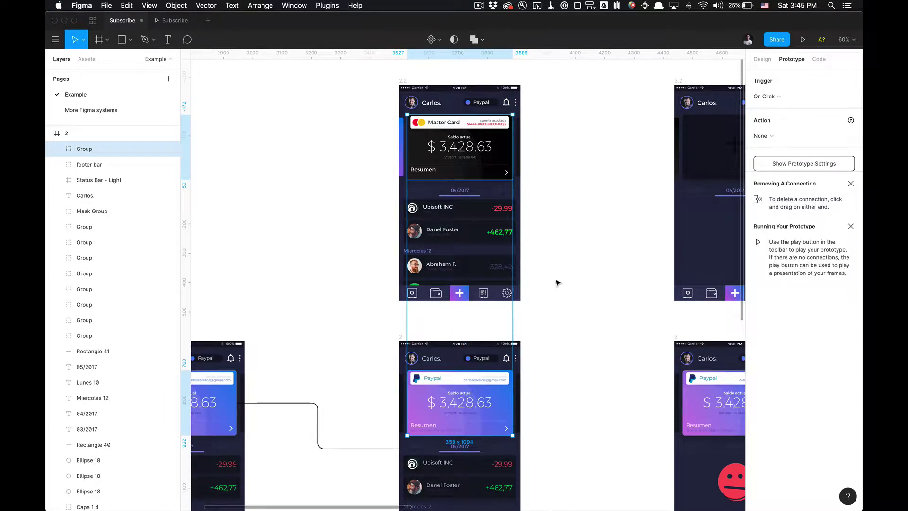
pyautogui.press('alt')
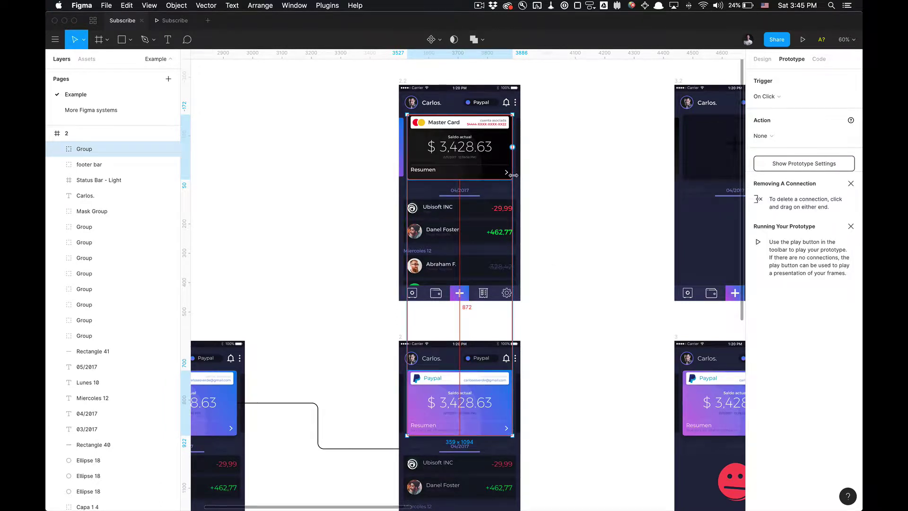
pyautogui.press('Escape')
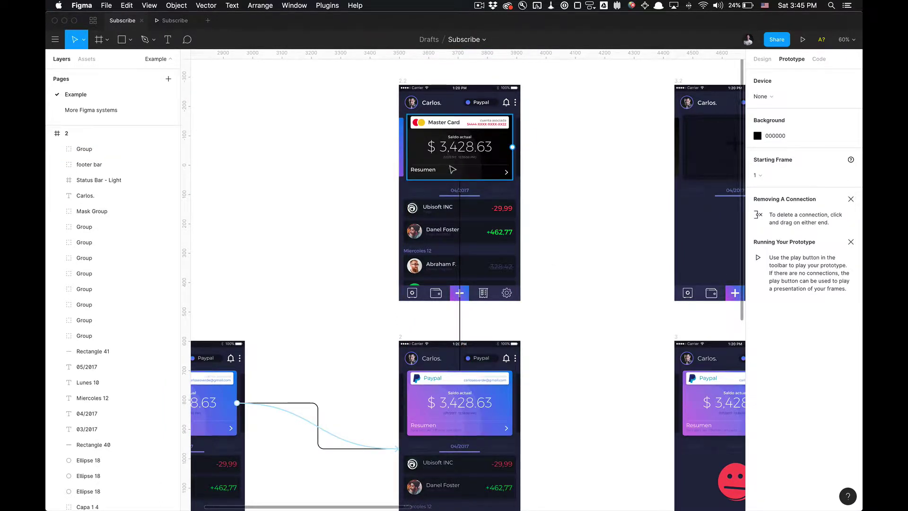
pyautogui.click(465, 391)
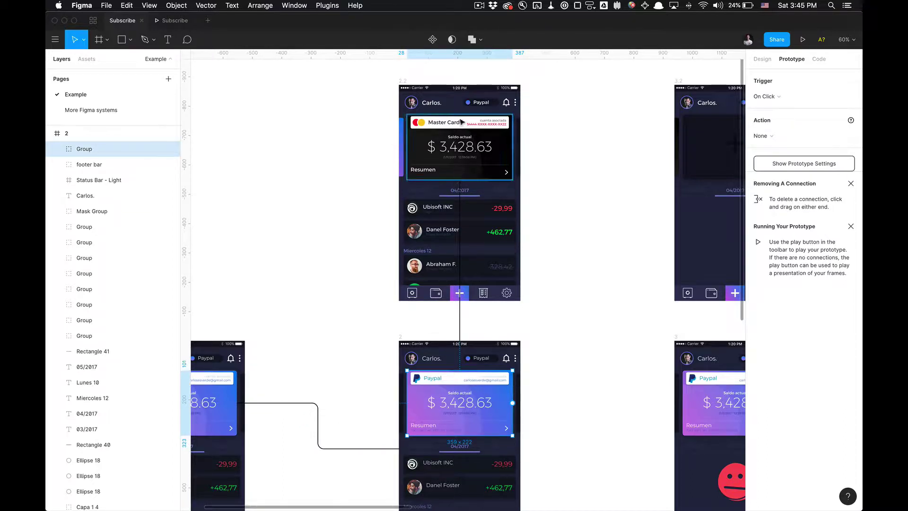
pyautogui.click(762, 136)
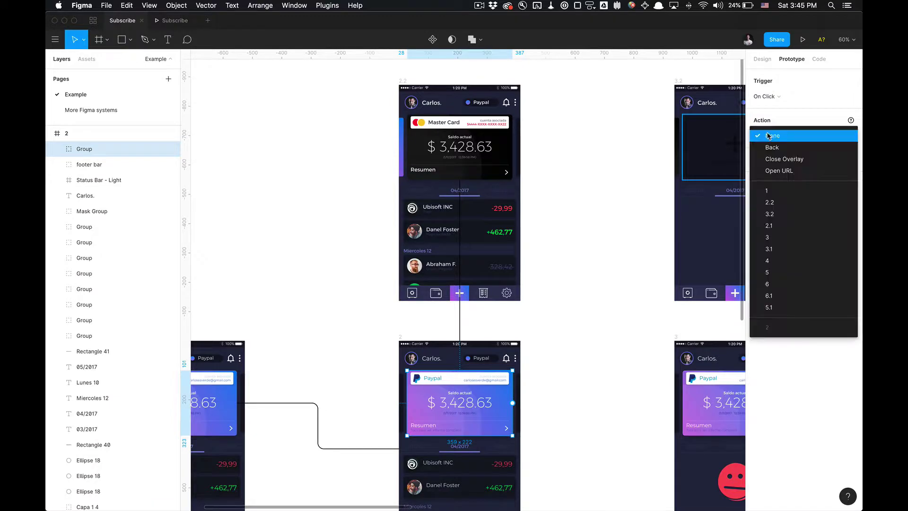
pyautogui.click(802, 202)
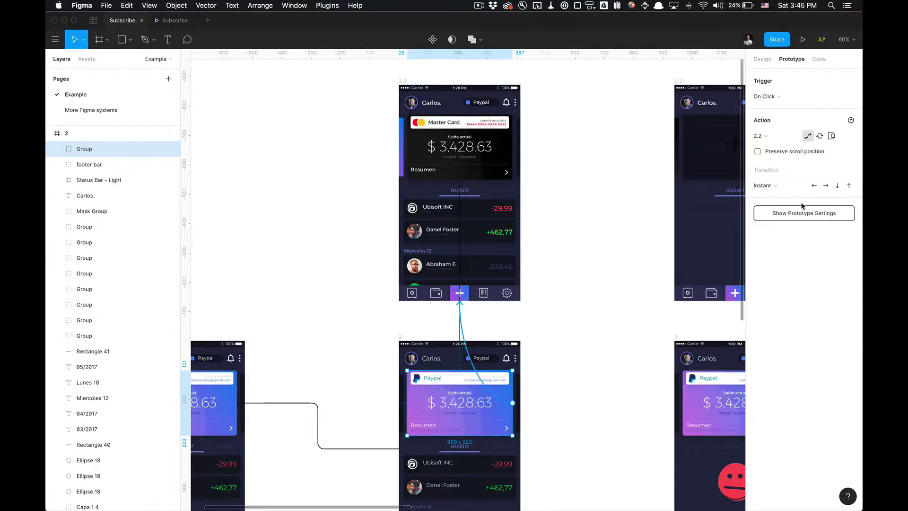
pyautogui.click(590, 261)
pyautogui.scroll(-3, 590, 262)
# Set the Master Card card in frame 2.2 to navigate to frame 3.2 on click.
pyautogui.hscroll(2, 544, 241)
pyautogui.scroll(5, 503, 218)
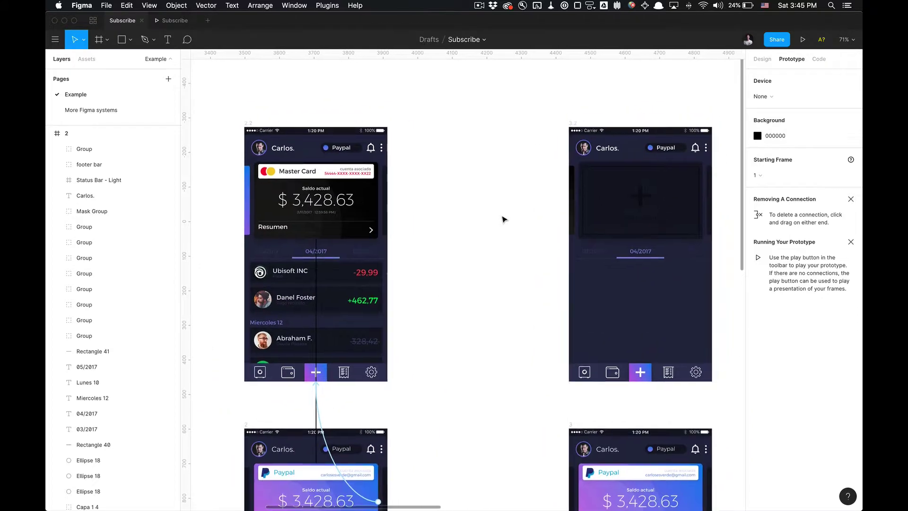
pyautogui.click(361, 200)
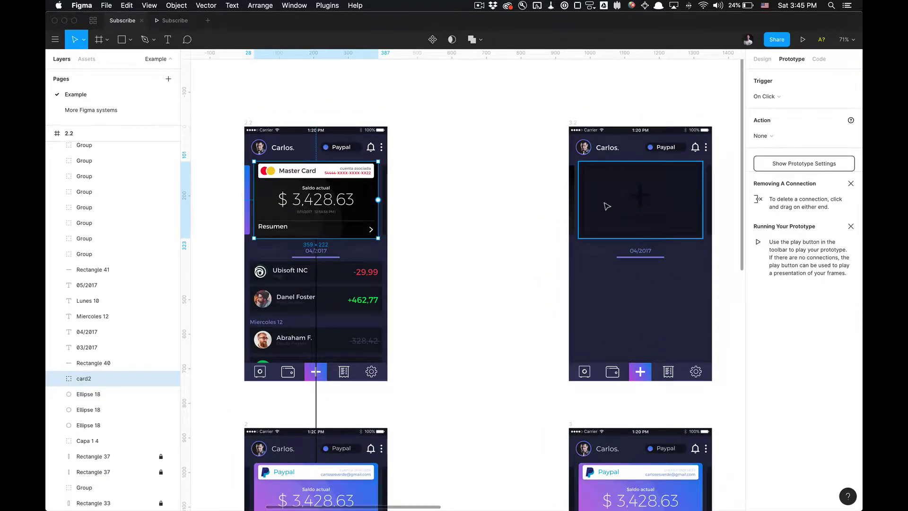
pyautogui.hscroll(2, 510, 201)
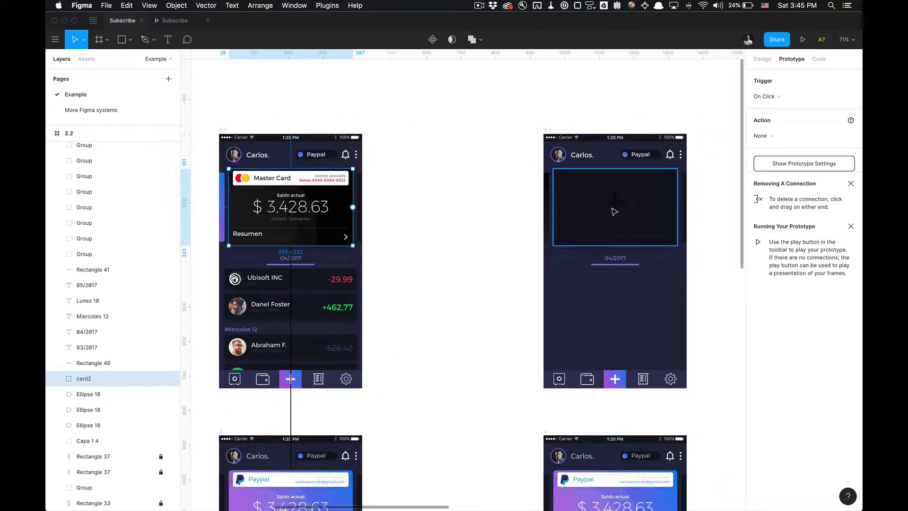
pyautogui.keyDown('shift'); pyautogui.click(574, 217); pyautogui.keyUp('shift')
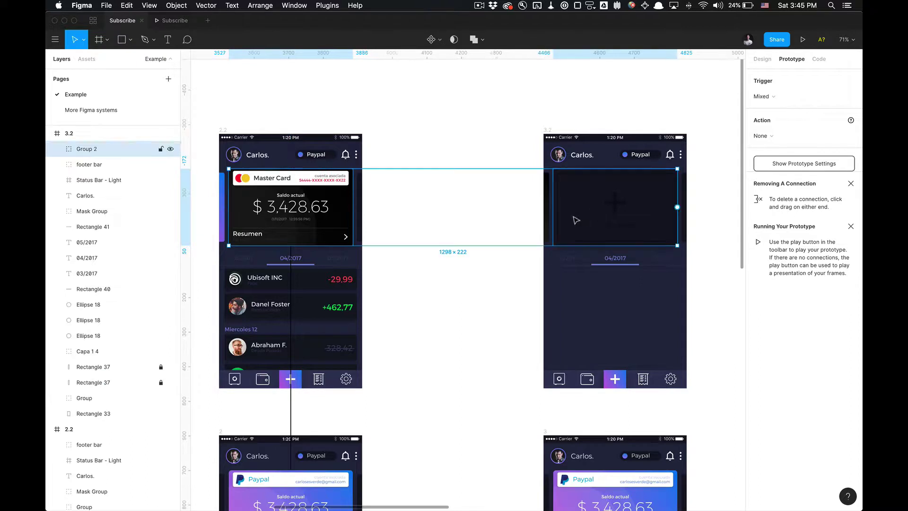
pyautogui.click(513, 217)
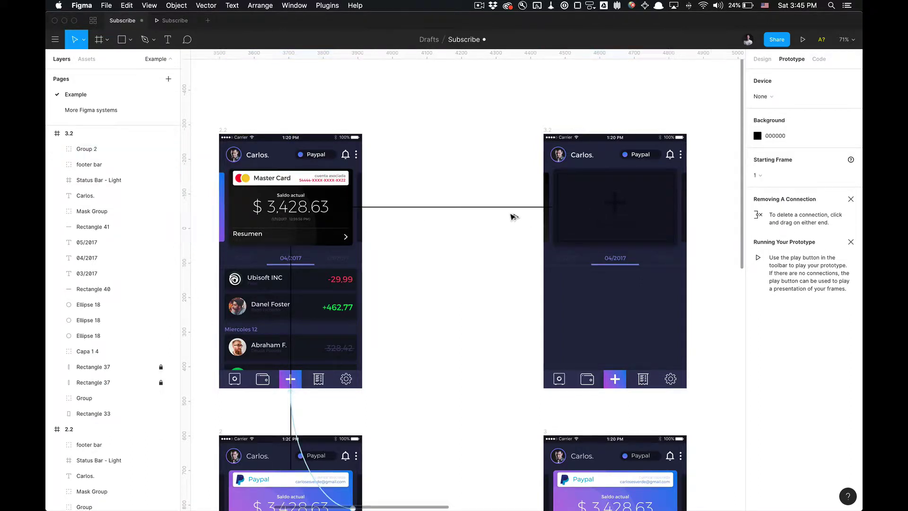
pyautogui.scroll(-3, 436, 137)
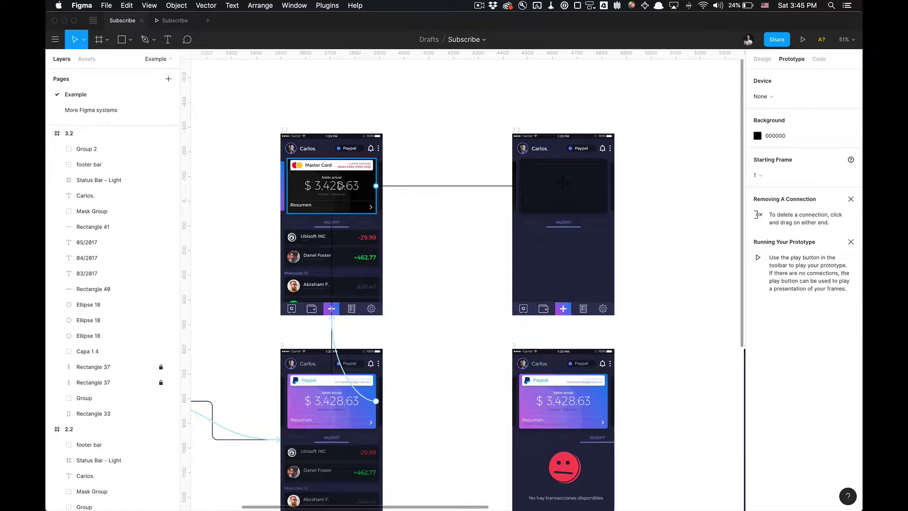
pyautogui.click(318, 208)
pyautogui.scroll(3, 349, 182)
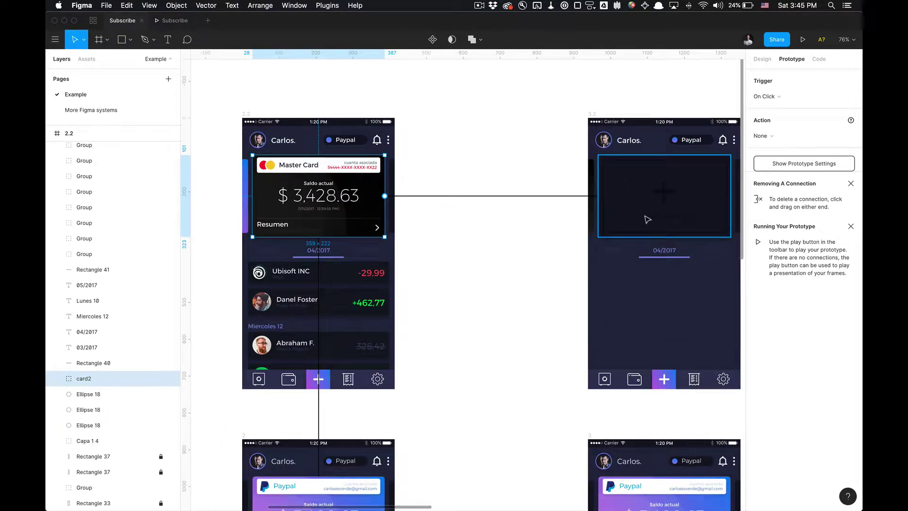
pyautogui.click(797, 136)
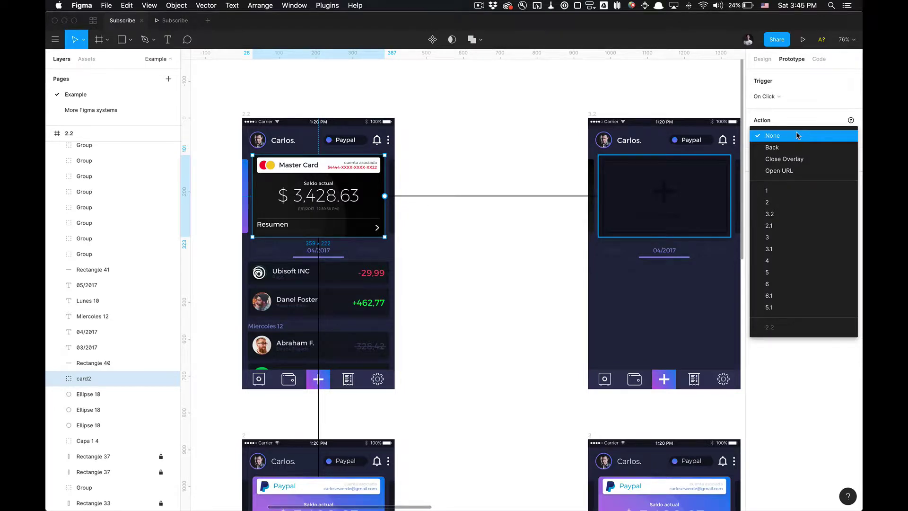
pyautogui.click(778, 216)
pyautogui.click(517, 294)
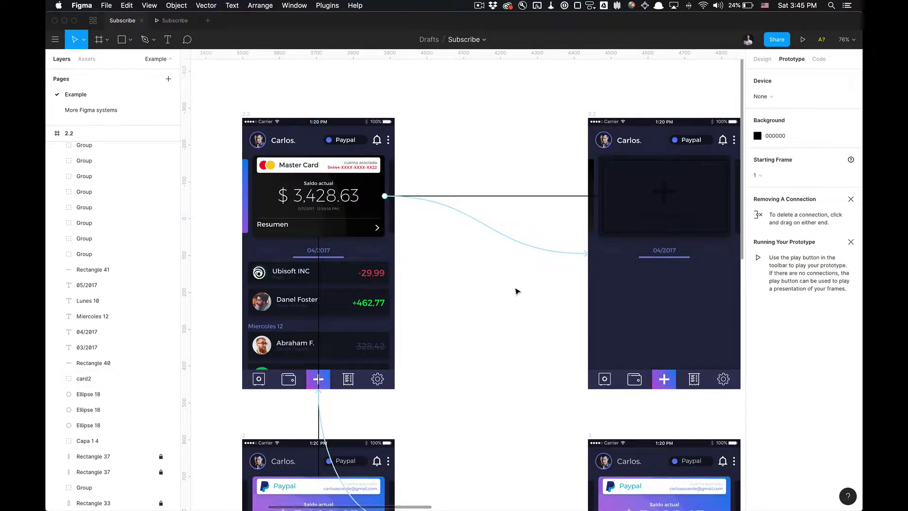
pyautogui.scroll(-5, 516, 295)
pyautogui.scroll(-4, 561, 248)
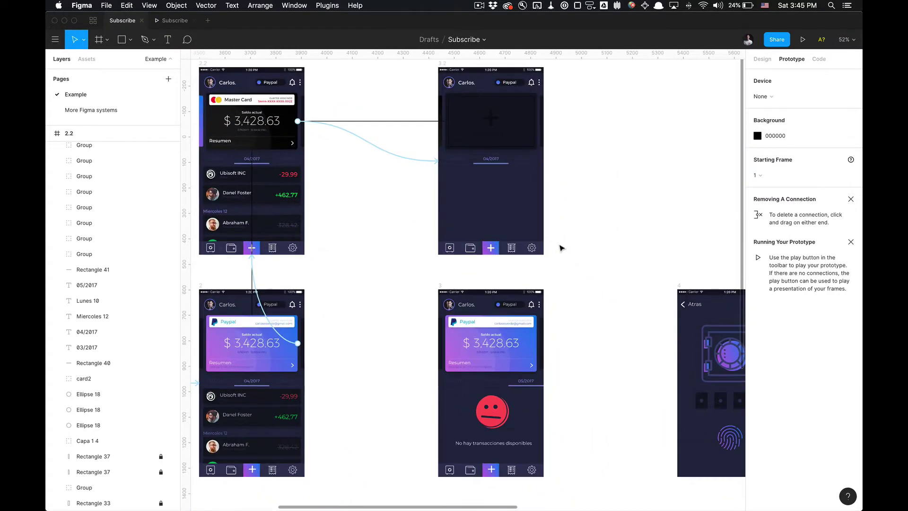
pyautogui.scroll(4, 561, 247)
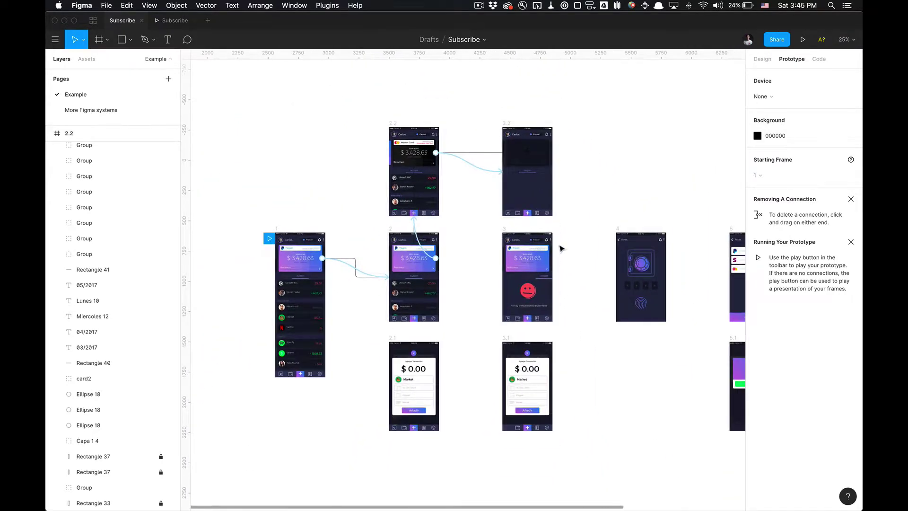
pyautogui.scroll(-2, 563, 199)
pyautogui.scroll(-5, 563, 198)
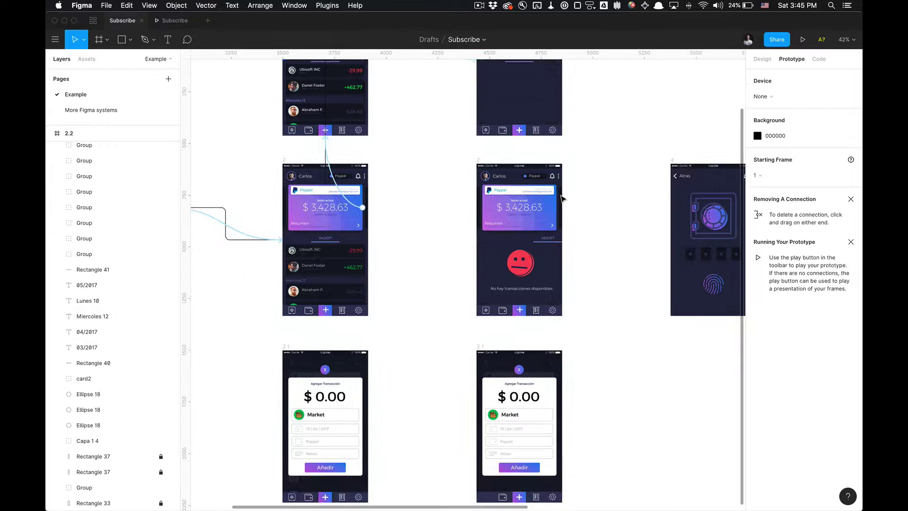
pyautogui.scroll(6, 430, 217)
pyautogui.scroll(-3, 430, 217)
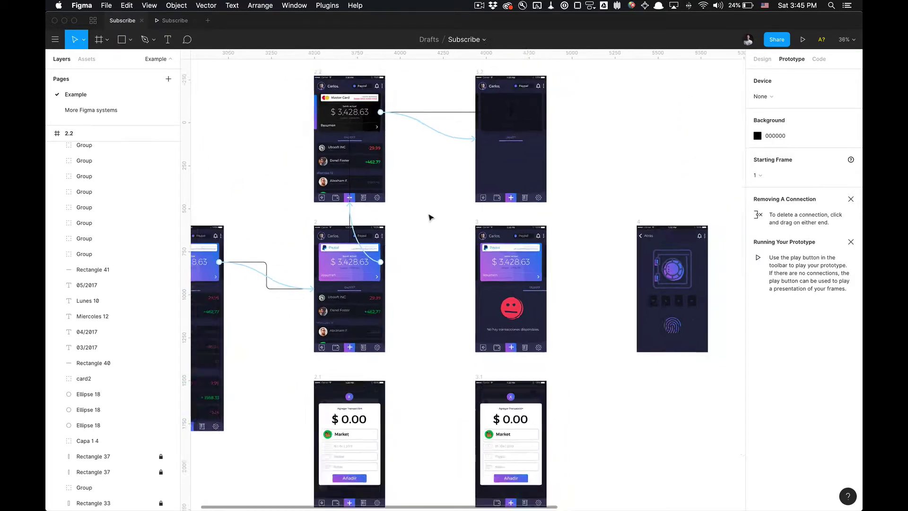
pyautogui.scroll(-3, 430, 217)
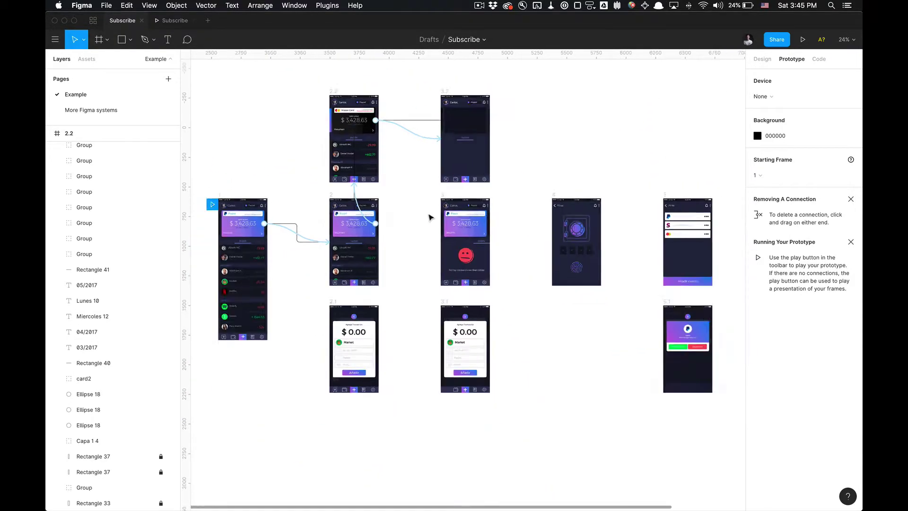
pyautogui.scroll(6, 430, 217)
pyautogui.hscroll(1, 431, 217)
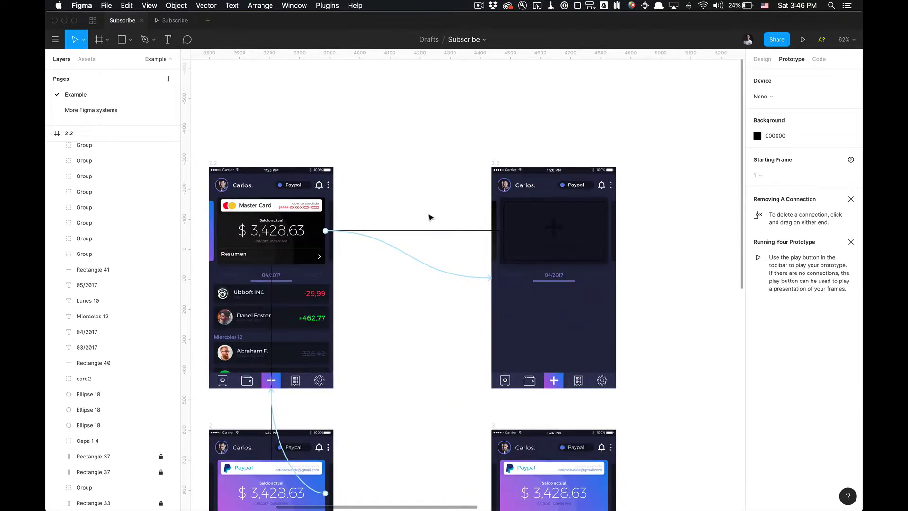
pyautogui.scroll(-5, 430, 217)
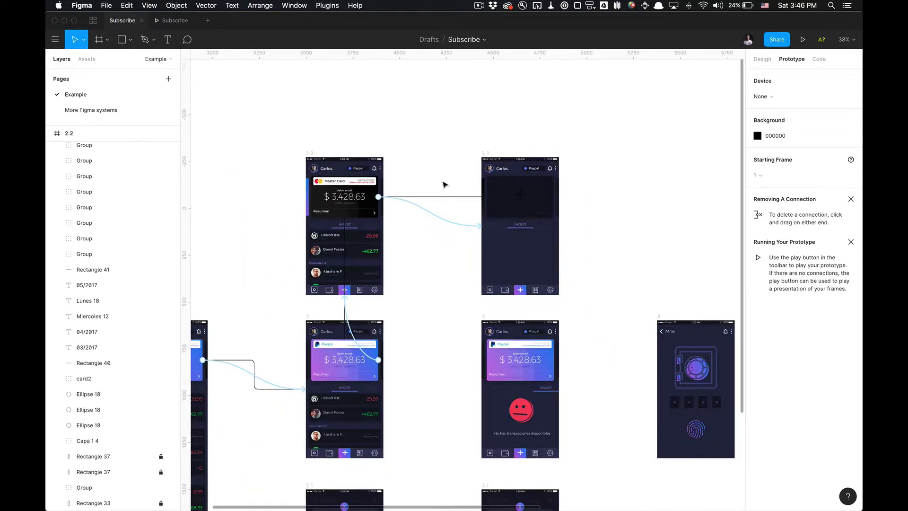
pyautogui.moveTo(443, 184); pyautogui.dragTo(600, 102)
pyautogui.scroll(5, 470, 126)
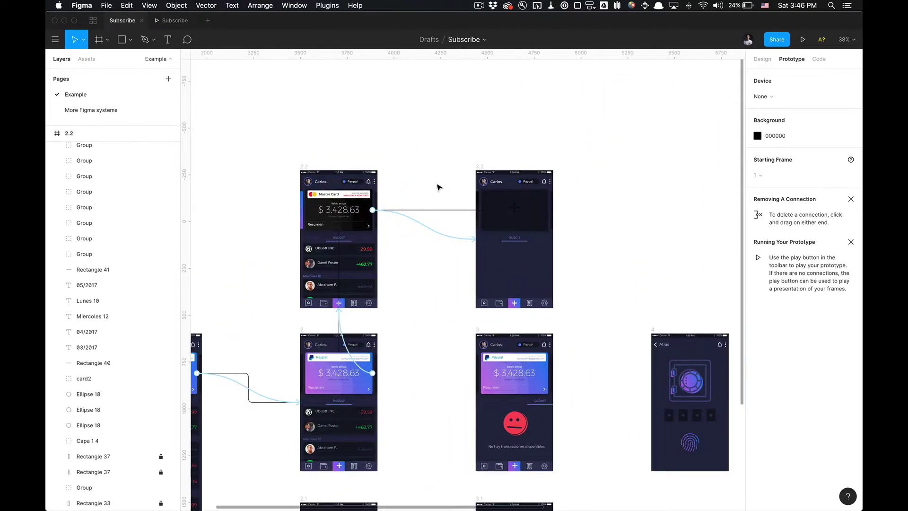
pyautogui.moveTo(435, 197); pyautogui.dragTo(428, 279)
pyautogui.click(428, 279)
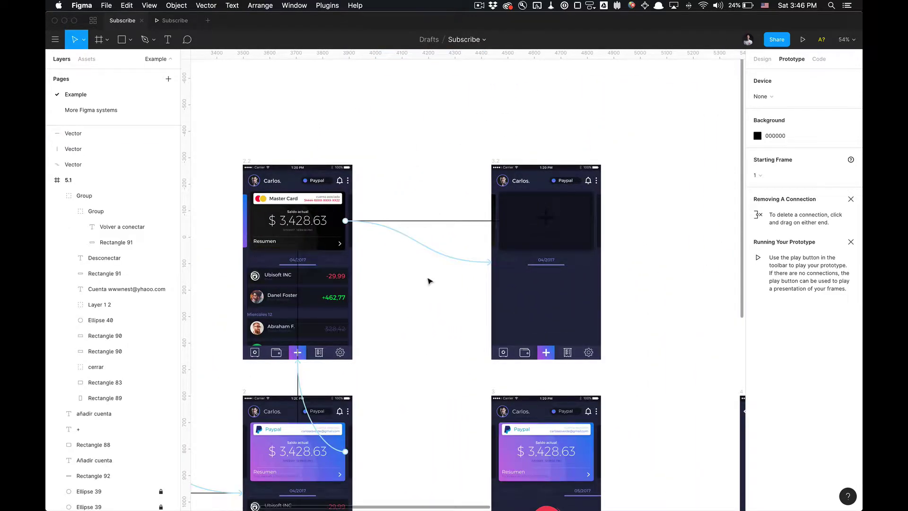
pyautogui.moveTo(408, 164); pyautogui.dragTo(381, 129)
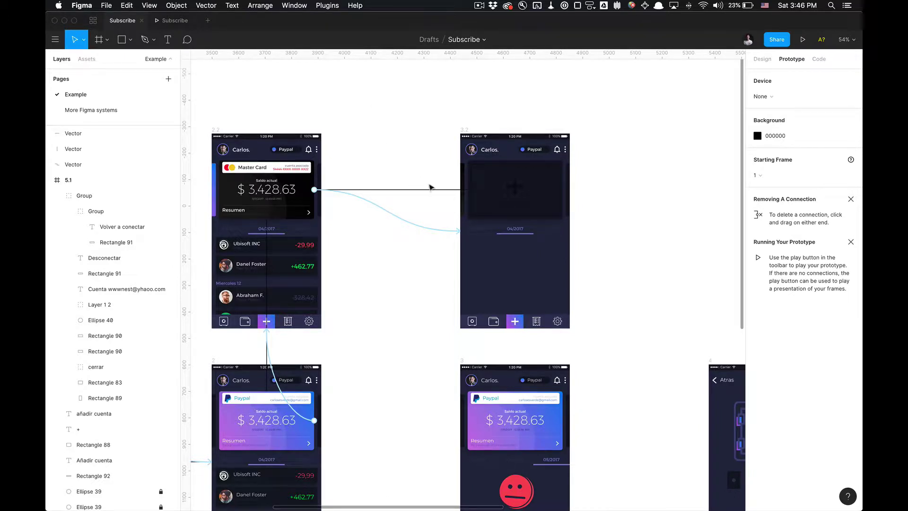
# Link the 05/2017 date label in frame 3.2 to frame 3 through the Action dropdown.
pyautogui.moveTo(562, 230); pyautogui.dragTo(561, 230)
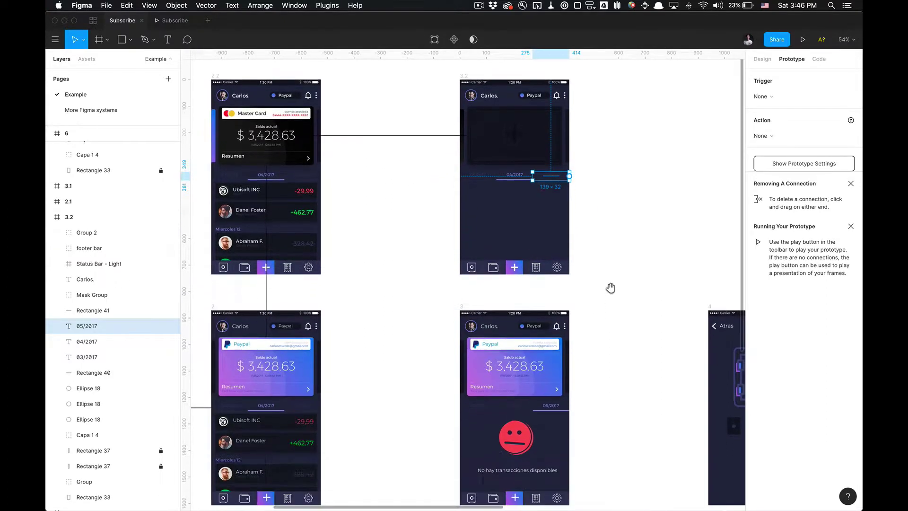
pyautogui.scroll(-1, 610, 287)
pyautogui.keyDown('shift'); pyautogui.click(461, 280); pyautogui.keyUp('shift')
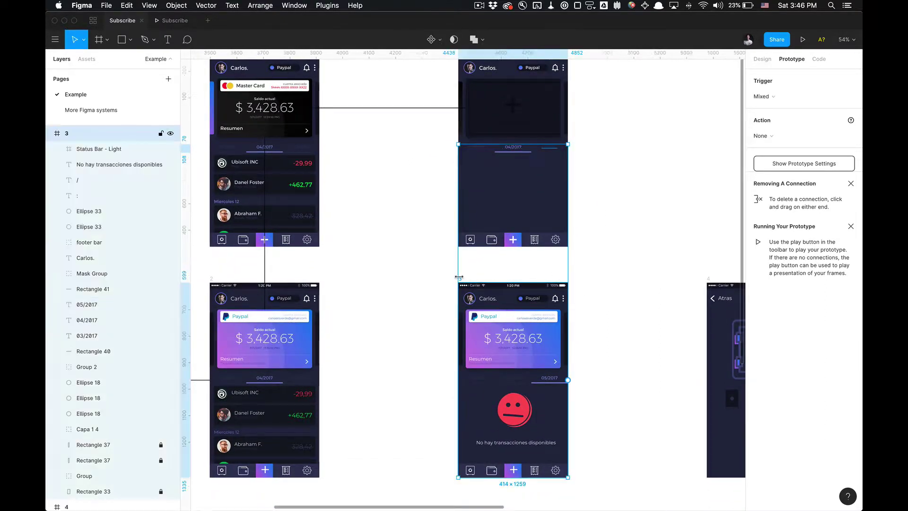
pyautogui.click(541, 259)
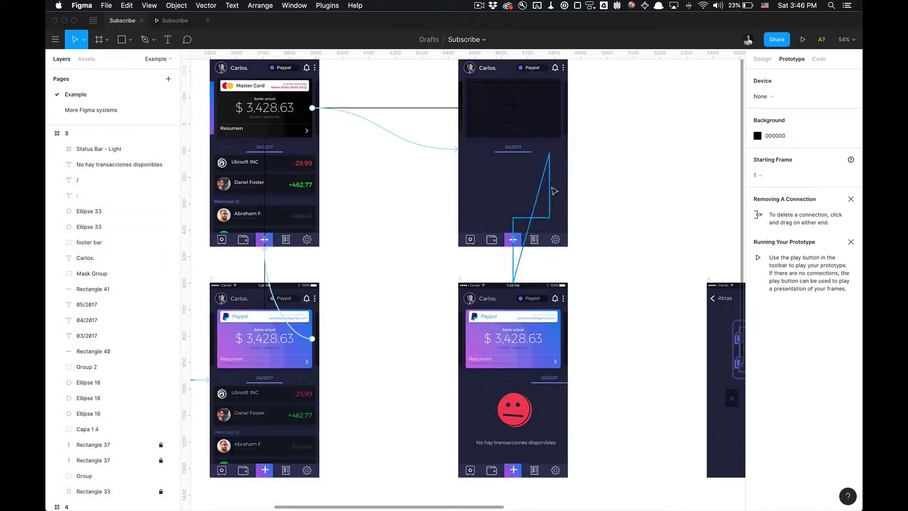
pyautogui.click(556, 150)
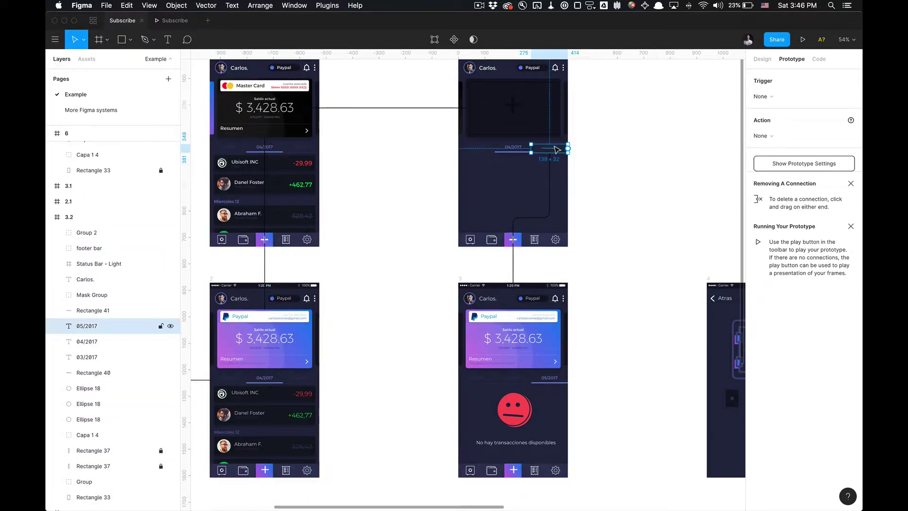
pyautogui.click(768, 136)
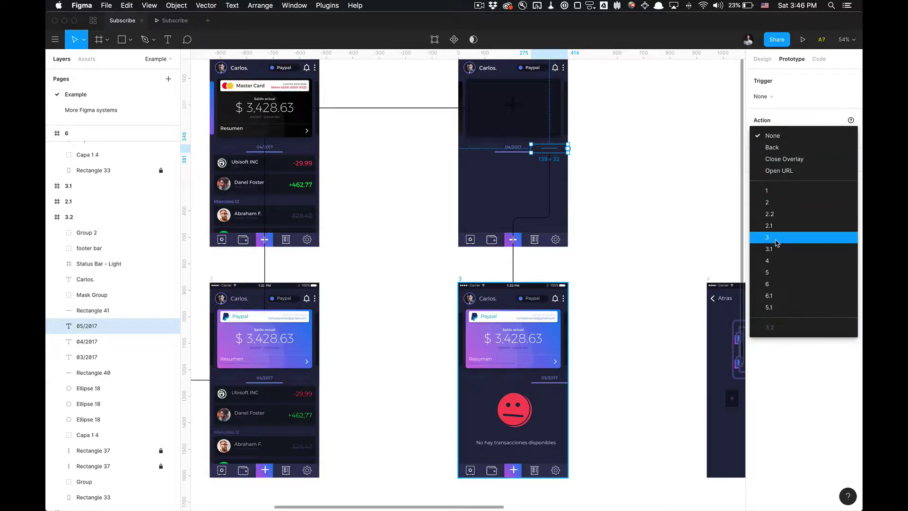
pyautogui.click(774, 237)
pyautogui.click(580, 271)
pyautogui.scroll(-5, 580, 272)
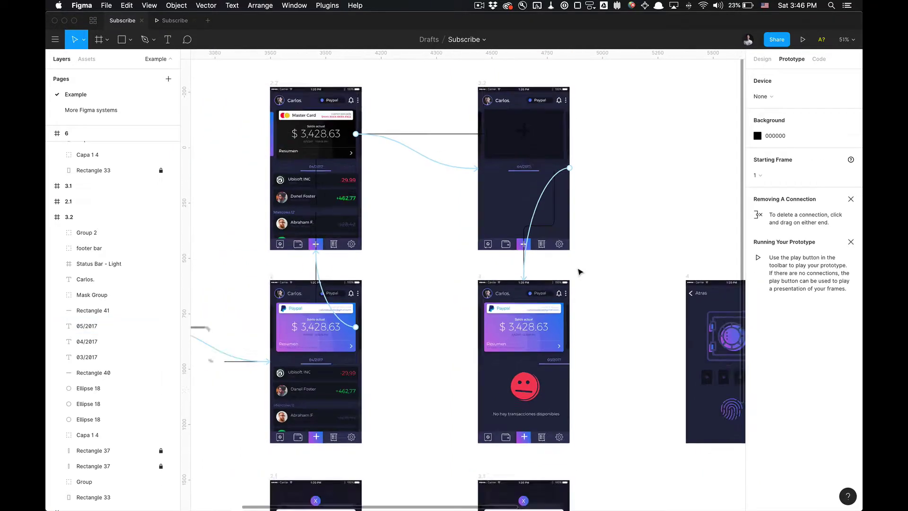
# Point the Paypal card in frame 3 to frame 4, the fingerprint lock screen.
pyautogui.hscroll(2, 580, 272)
pyautogui.scroll(5, 501, 353)
pyautogui.scroll(-2, 500, 352)
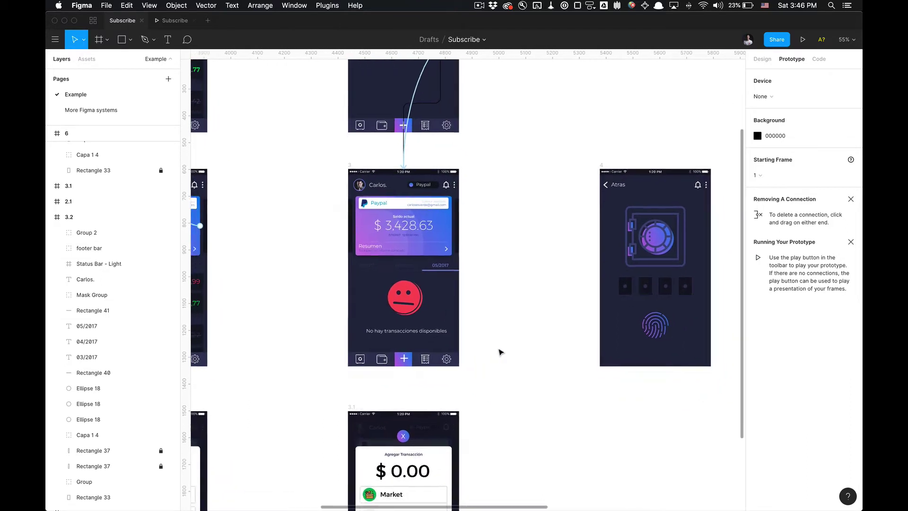
pyautogui.scroll(4, 498, 355)
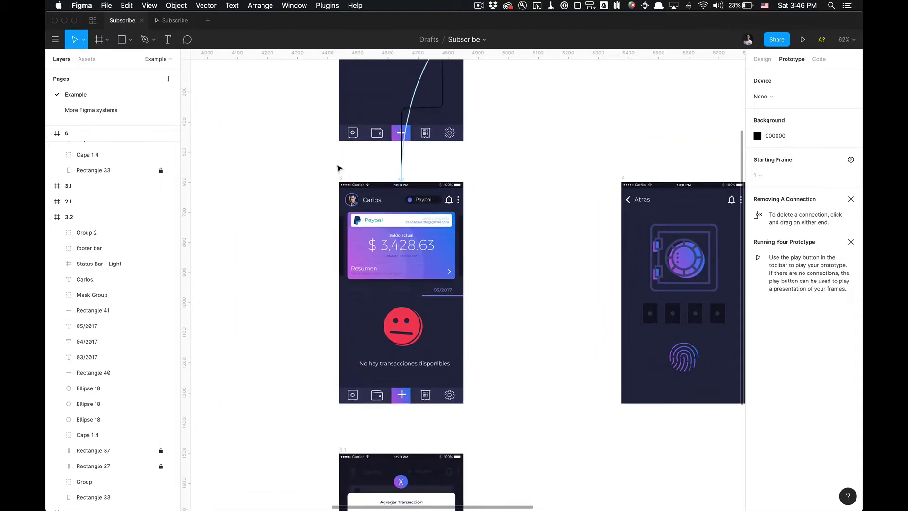
pyautogui.click(416, 272)
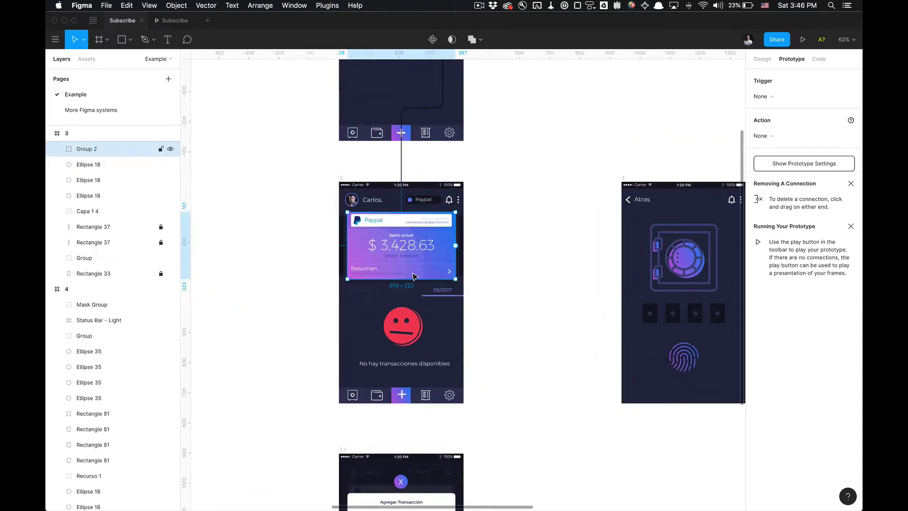
pyautogui.keyDown('shift'); pyautogui.click(624, 178); pyautogui.keyUp('shift')
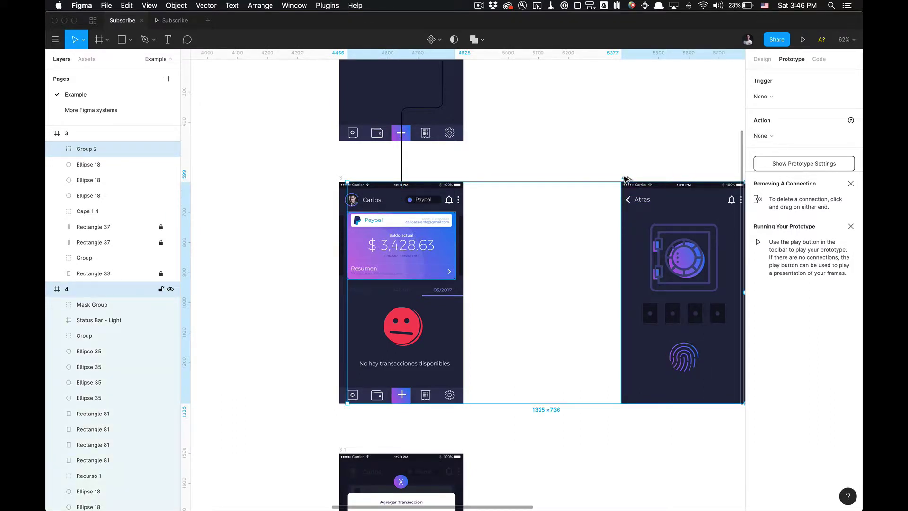
pyautogui.click(600, 177)
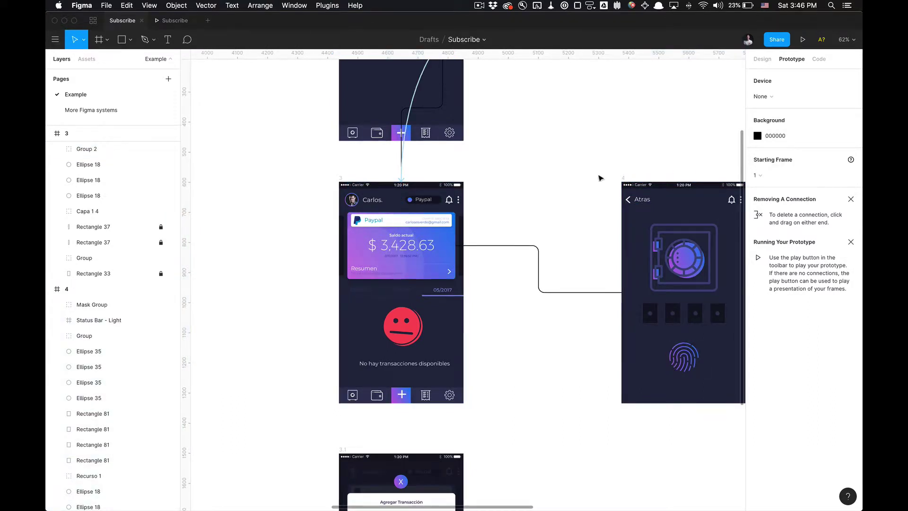
pyautogui.click(439, 251)
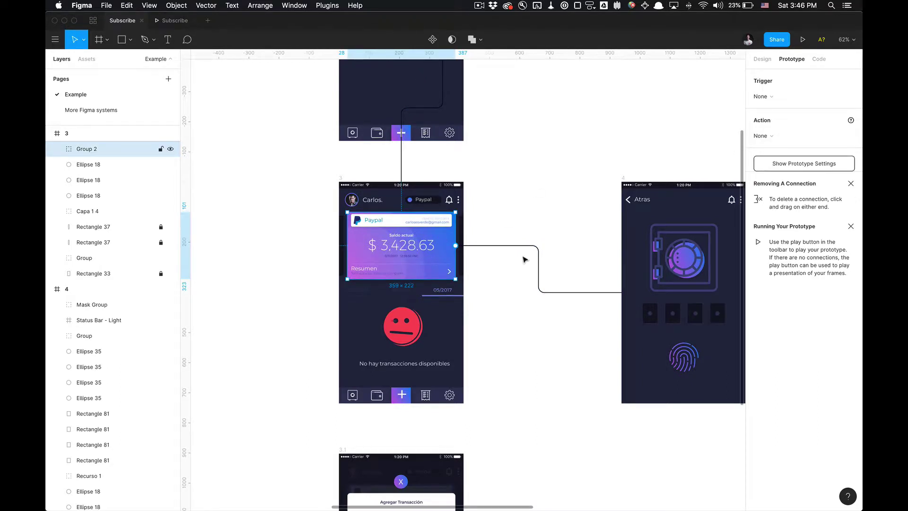
pyautogui.click(769, 136)
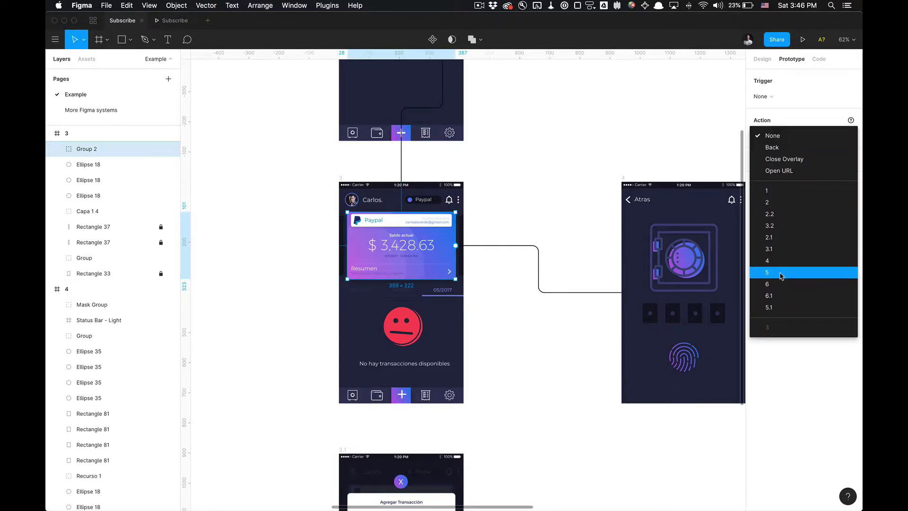
pyautogui.click(767, 261)
pyautogui.click(598, 213)
pyautogui.scroll(-5, 597, 212)
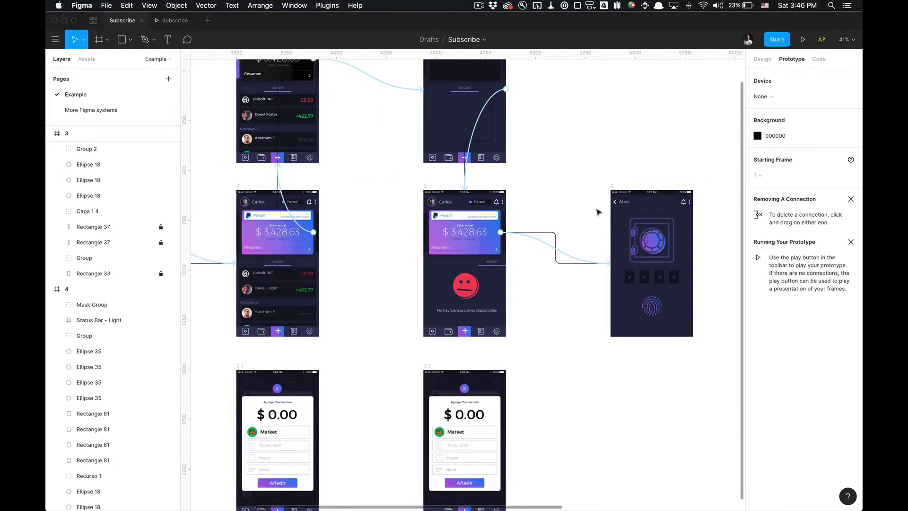
# Connect frame 4's fingerprint icon to frame 5, the account list screen.
pyautogui.hscroll(3, 597, 212)
pyautogui.scroll(4, 523, 303)
pyautogui.hscroll(5, 523, 302)
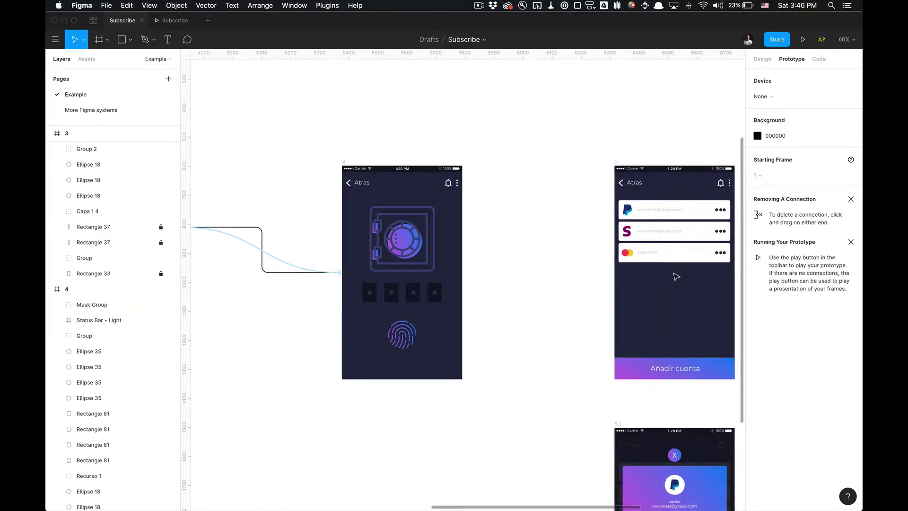
pyautogui.click(403, 334)
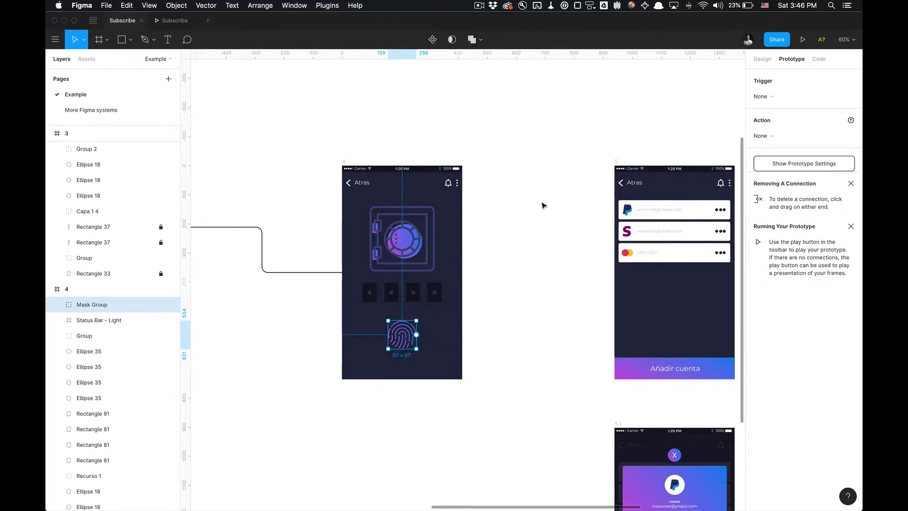
pyautogui.keyDown('shift'); pyautogui.click(619, 163); pyautogui.keyUp('shift')
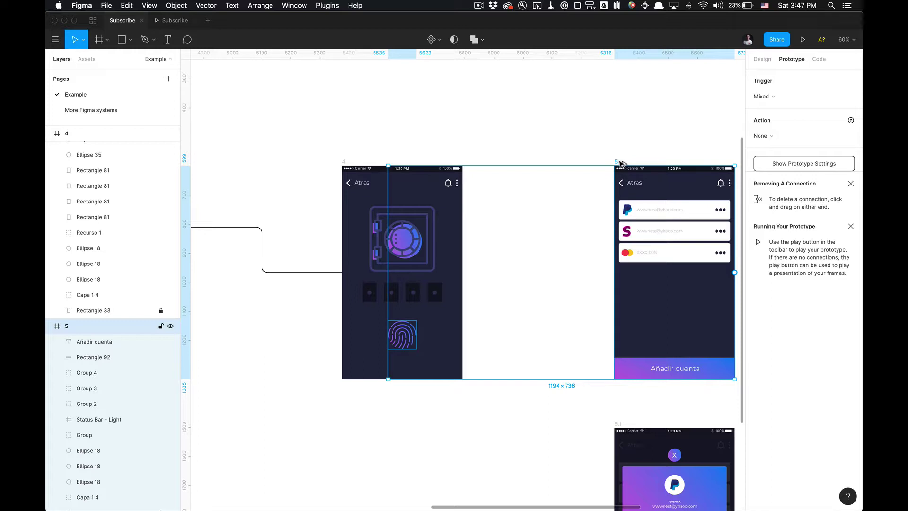
pyautogui.press('alt+super+p')
pyautogui.click(401, 332)
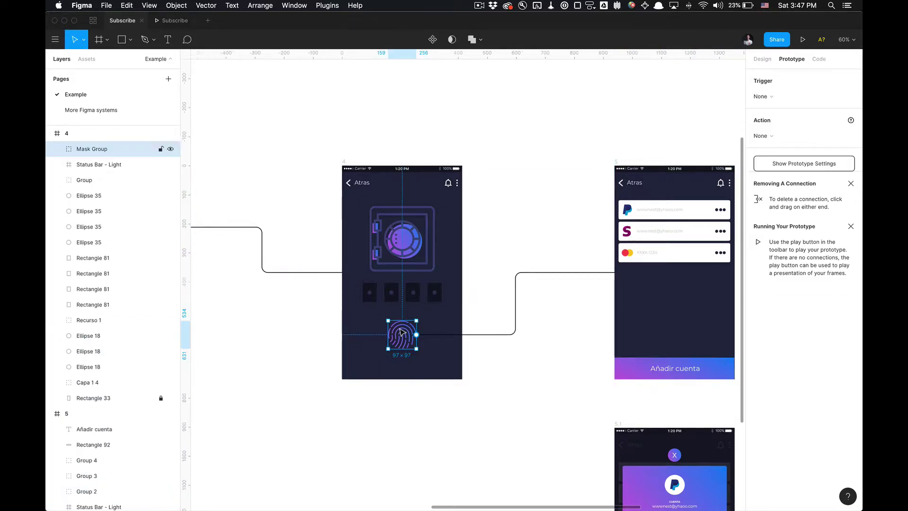
pyautogui.click(762, 135)
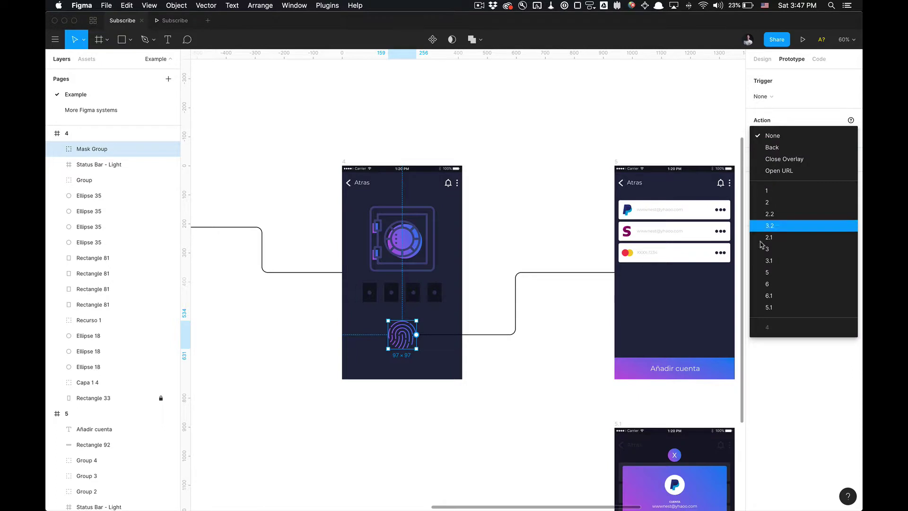
pyautogui.click(766, 272)
pyautogui.click(531, 197)
pyautogui.scroll(2, 532, 196)
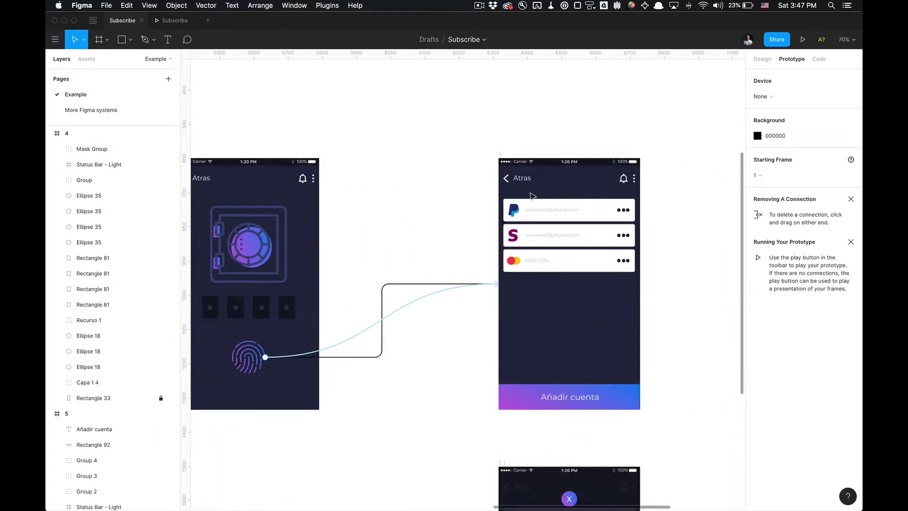
# Send clicks on frame 5's 'S' account card to frame 6, the Escanear Factura screen.
pyautogui.hscroll(2, 532, 196)
pyautogui.click(487, 238)
pyautogui.hscroll(2, 487, 239)
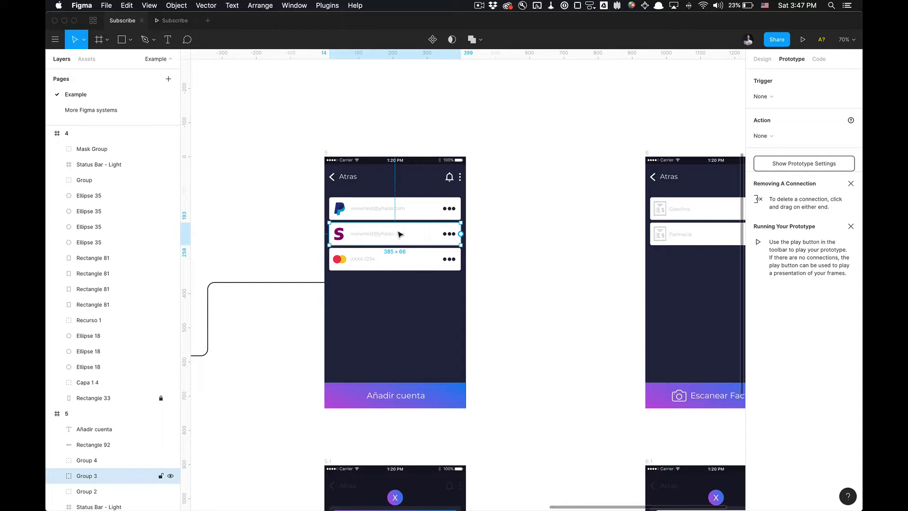
pyautogui.keyDown('shift'); pyautogui.click(648, 154); pyautogui.keyUp('shift')
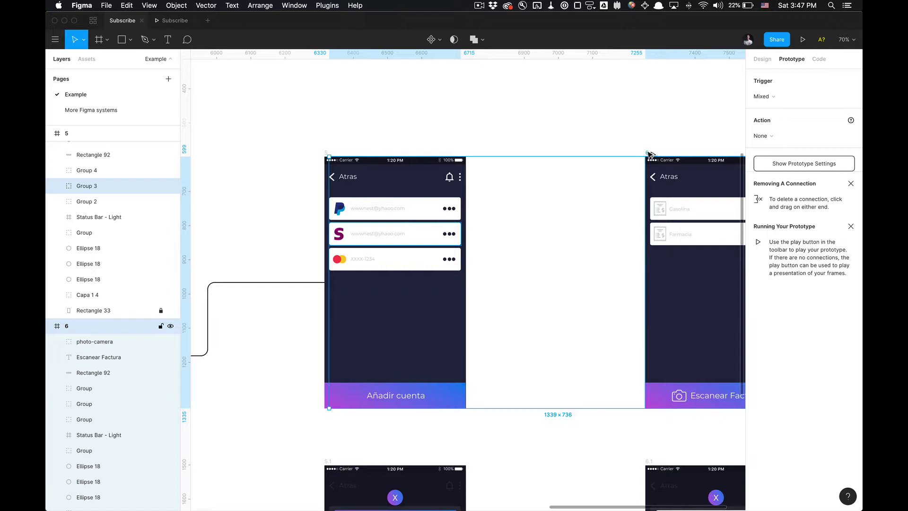
pyautogui.click(567, 201)
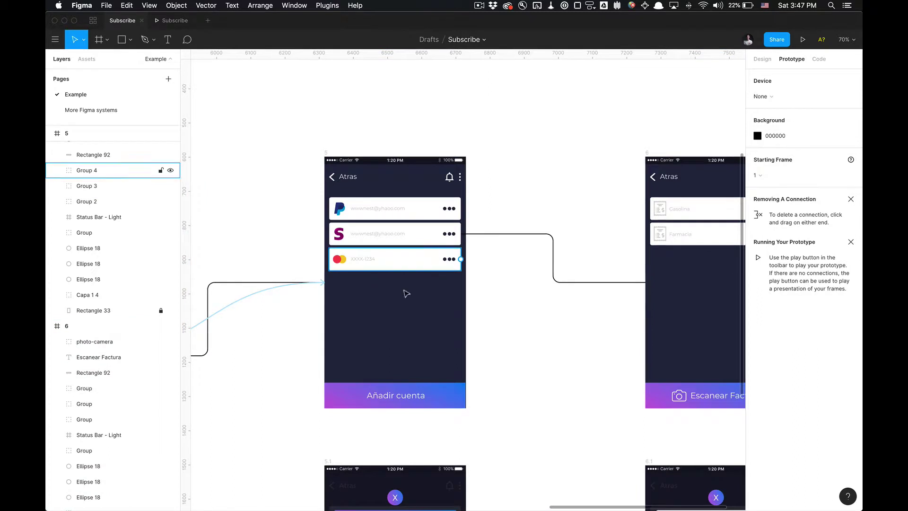
pyautogui.click(383, 230)
pyautogui.click(770, 140)
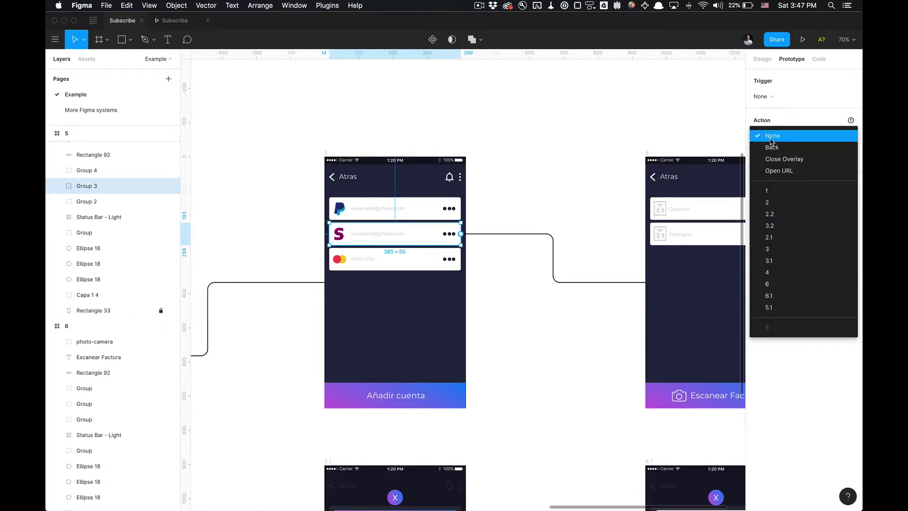
pyautogui.click(782, 285)
pyautogui.click(582, 211)
pyautogui.scroll(-5, 583, 213)
pyautogui.hscroll(2, 583, 213)
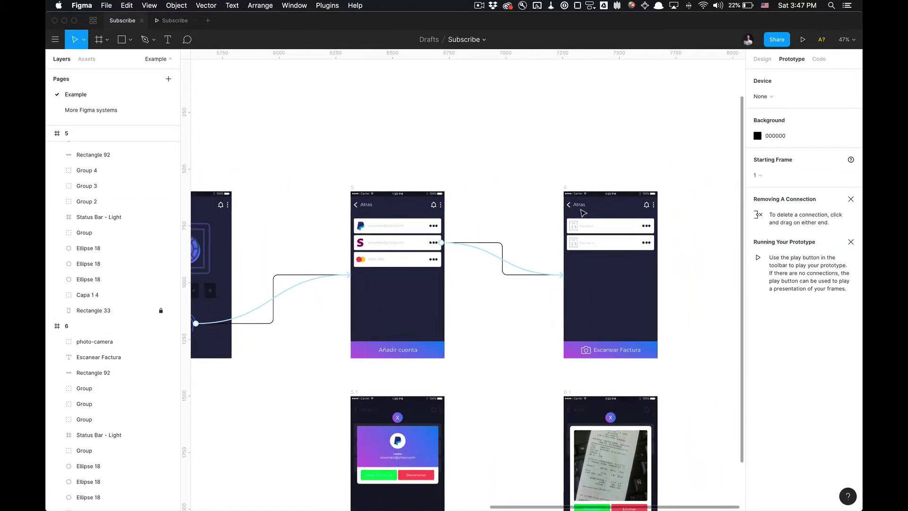
# Make the 'Atras' group in frame 6 navigate back to frame 5 on click.
pyautogui.scroll(3, 583, 213)
pyautogui.click(578, 202)
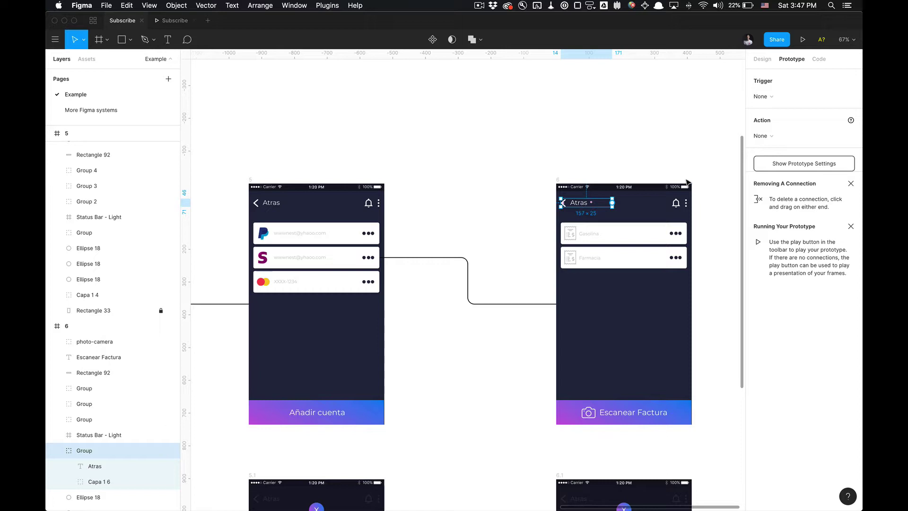
pyautogui.keyDown('shift'); pyautogui.click(253, 181); pyautogui.keyUp('shift')
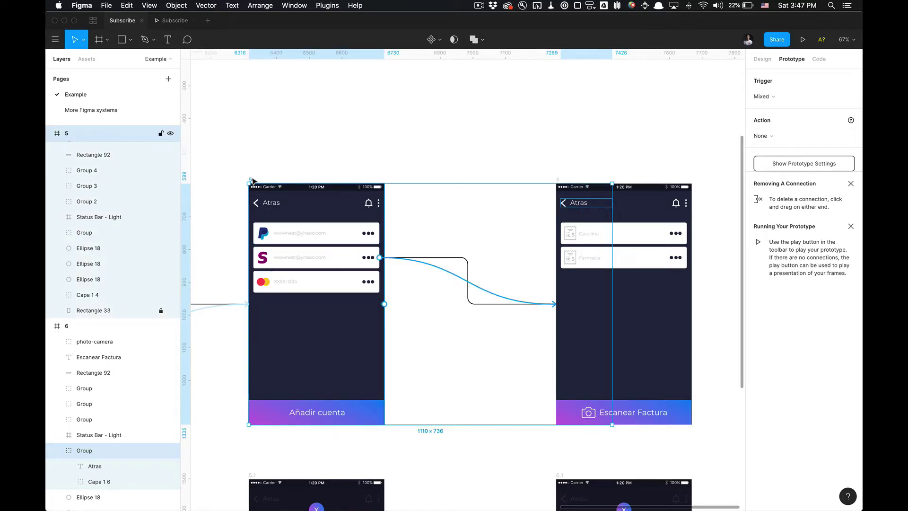
pyautogui.press('alt+super+p')
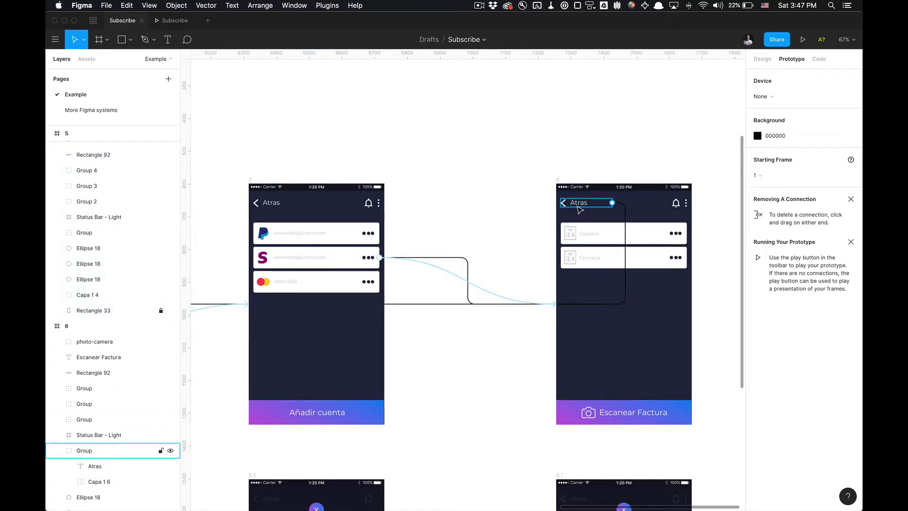
pyautogui.click(580, 210)
pyautogui.click(763, 141)
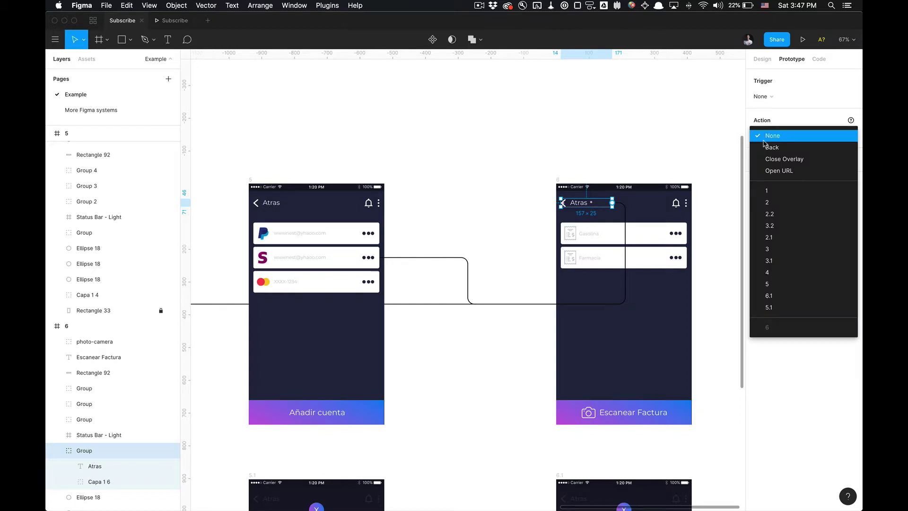
pyautogui.click(770, 285)
pyautogui.click(486, 211)
pyautogui.scroll(-5, 486, 211)
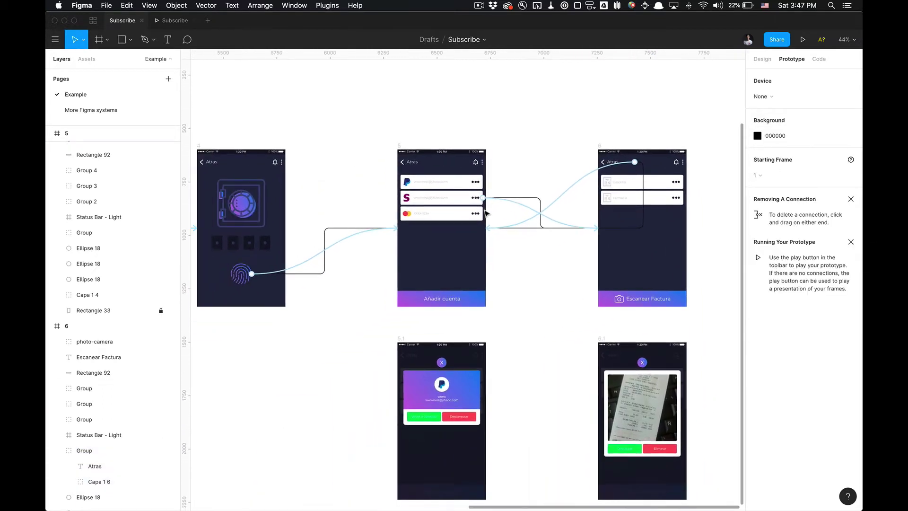
# Link the PayPal card in frame 5 to frame 5.1 with an On Click action.
pyautogui.scroll(2, 486, 211)
pyautogui.click(415, 176)
pyautogui.scroll(2, 415, 176)
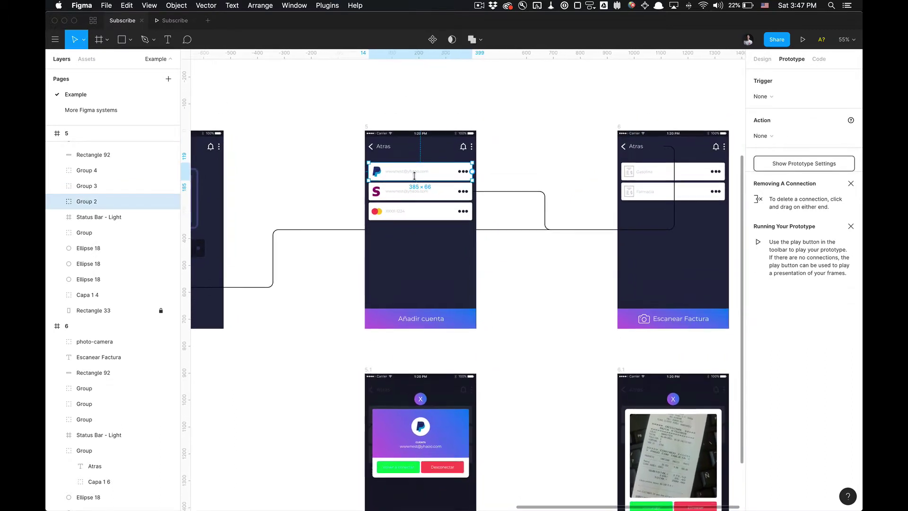
pyautogui.scroll(1, 414, 176)
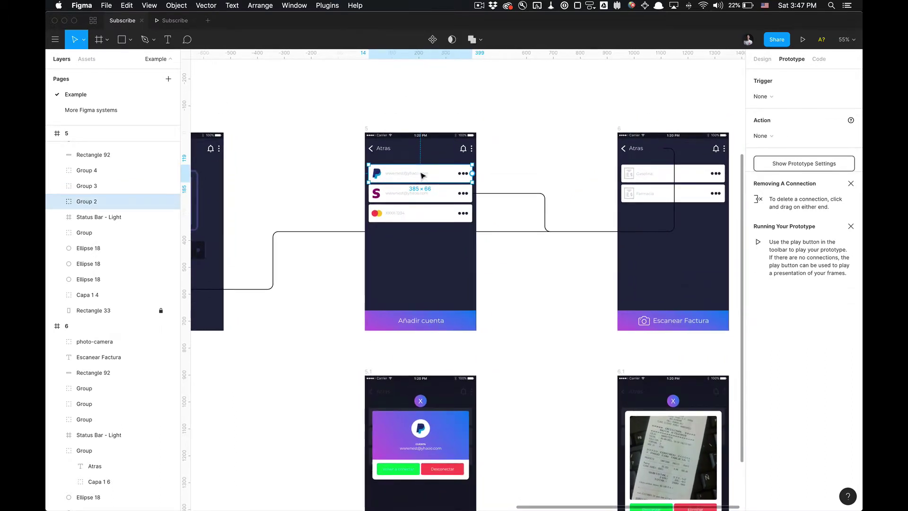
pyautogui.keyDown('shift'); pyautogui.click(370, 372); pyautogui.keyUp('shift')
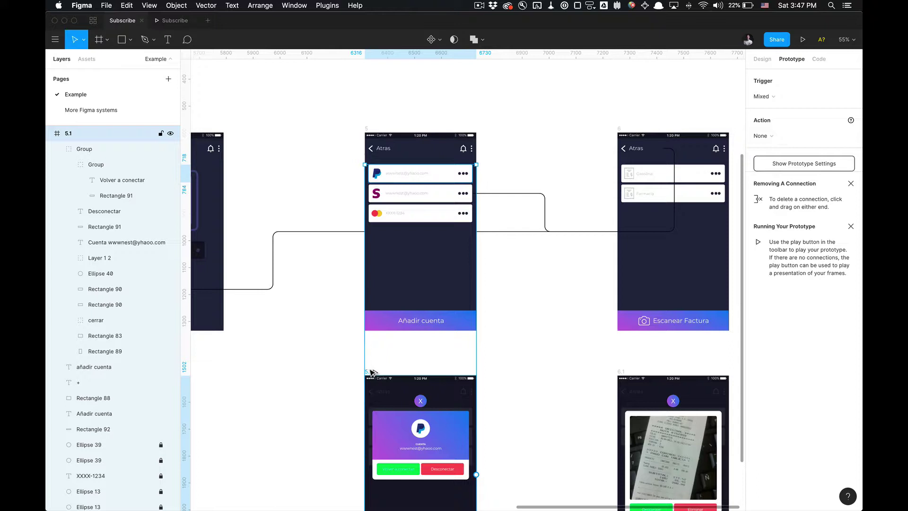
pyautogui.press('Escape')
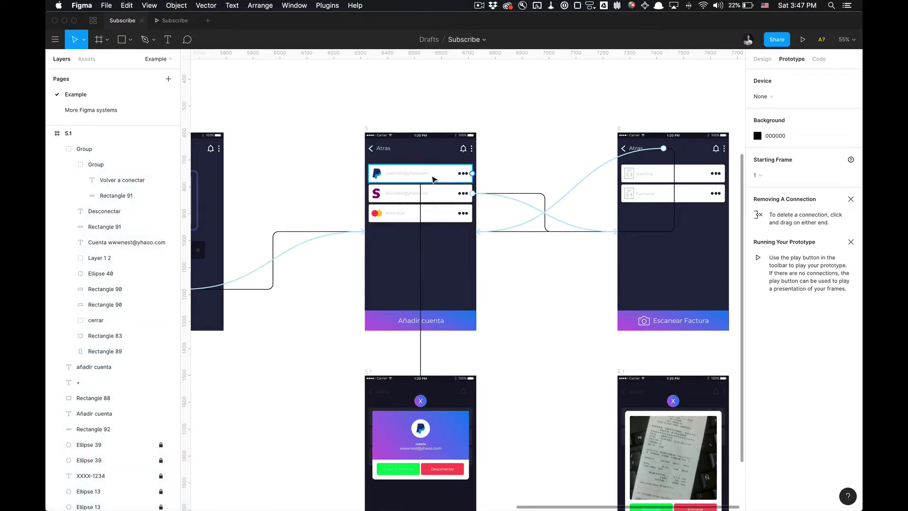
pyautogui.click(433, 179)
pyautogui.click(764, 137)
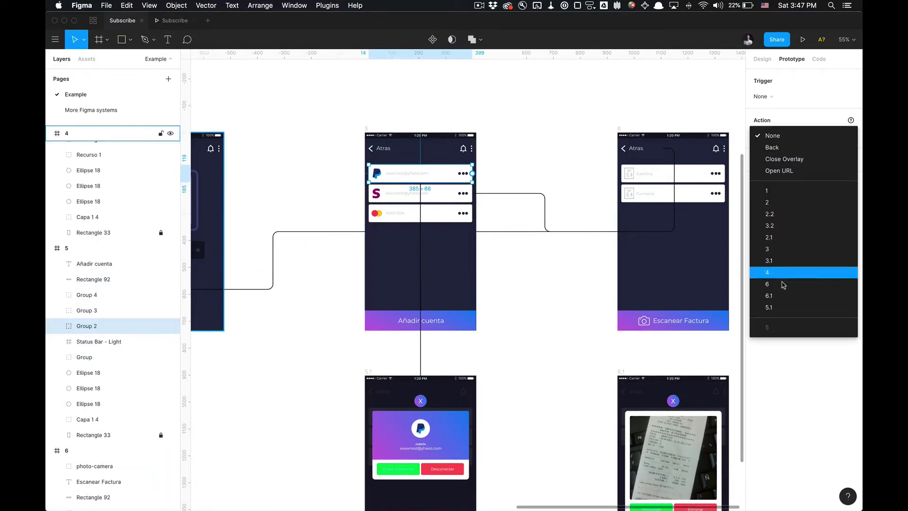
pyautogui.click(769, 307)
pyautogui.click(541, 342)
# Link the green Volver a conectar button in frame 5.1 to frame 6.1.
pyautogui.scroll(-3, 541, 342)
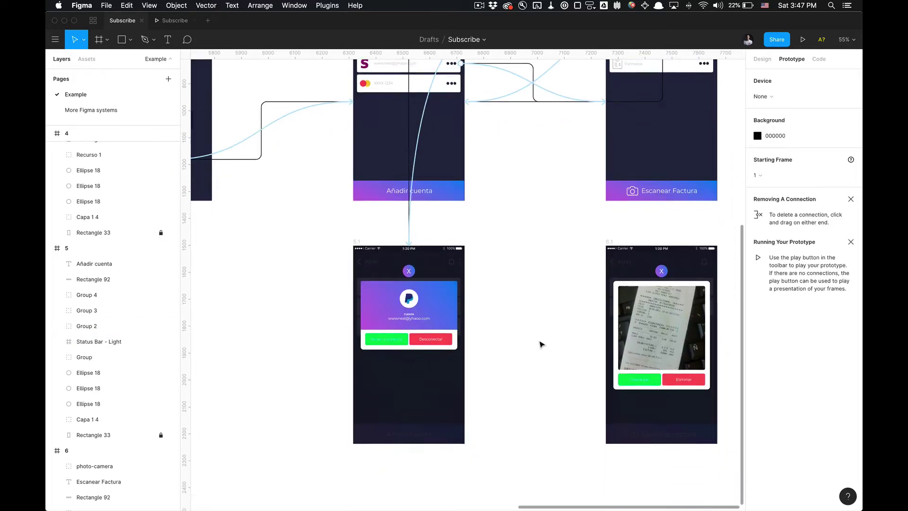
pyautogui.scroll(-1, 541, 343)
pyautogui.click(377, 313)
pyautogui.keyDown('shift'); pyautogui.click(377, 316); pyautogui.keyUp('shift')
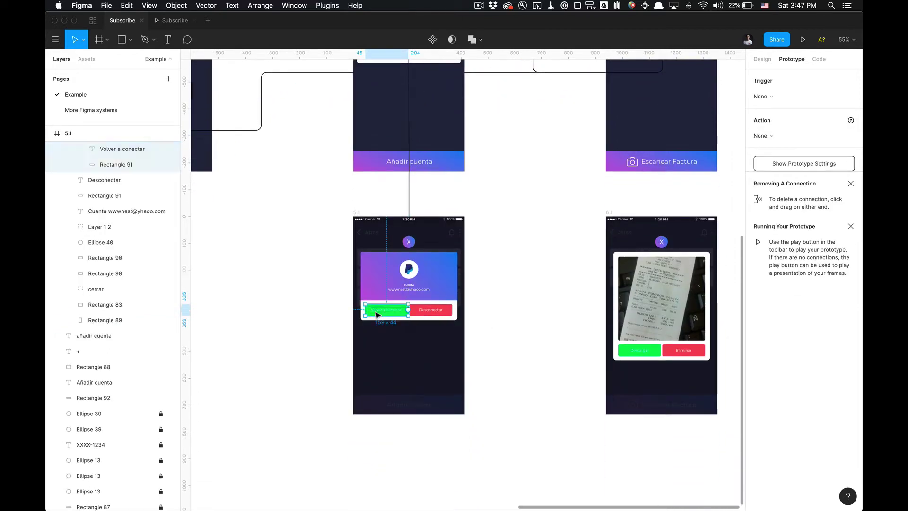
pyautogui.hscroll(2, 446, 290)
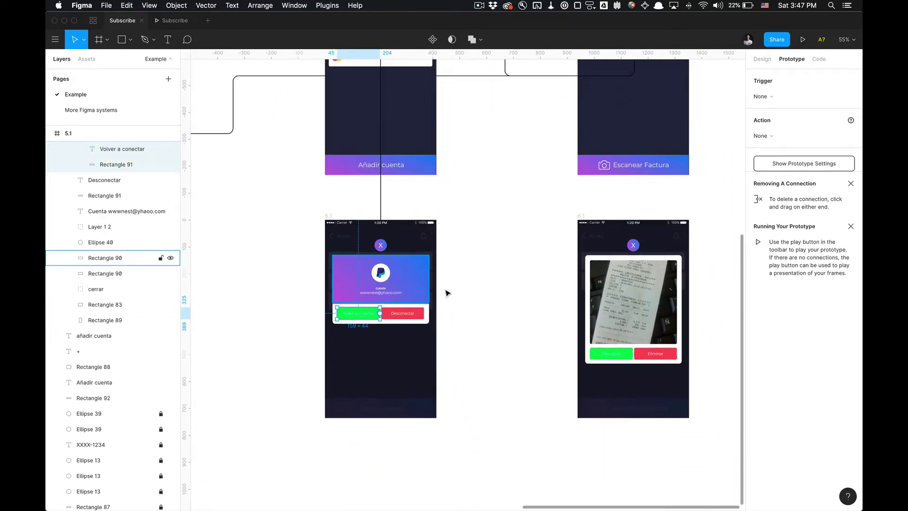
pyautogui.keyDown('shift'); pyautogui.click(583, 215); pyautogui.keyUp('shift')
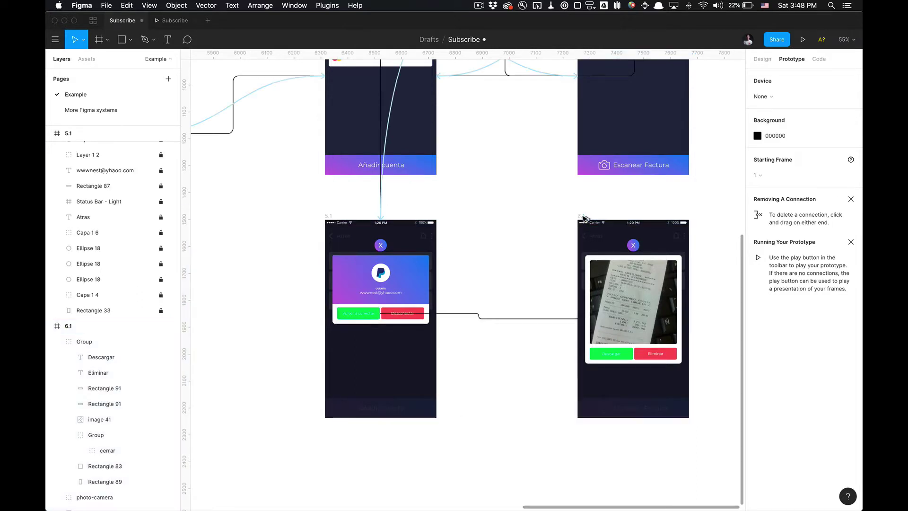
pyautogui.click(370, 314)
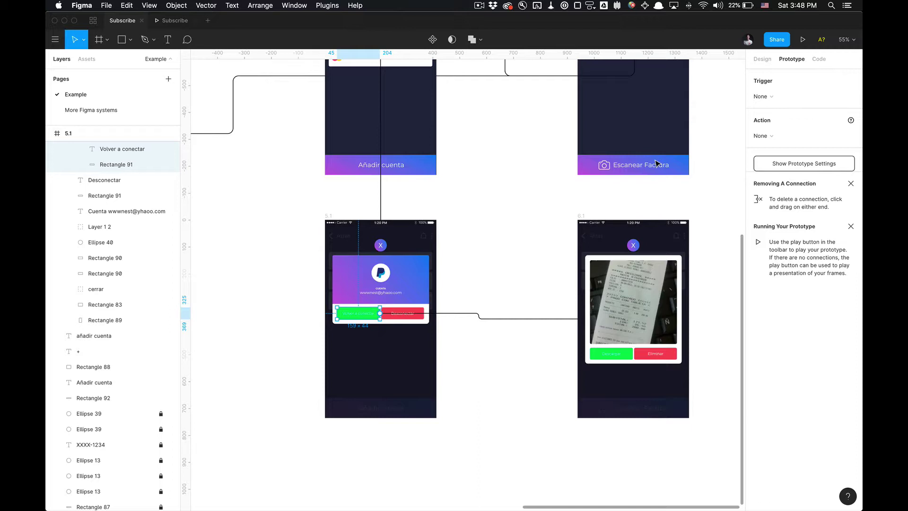
pyautogui.click(764, 134)
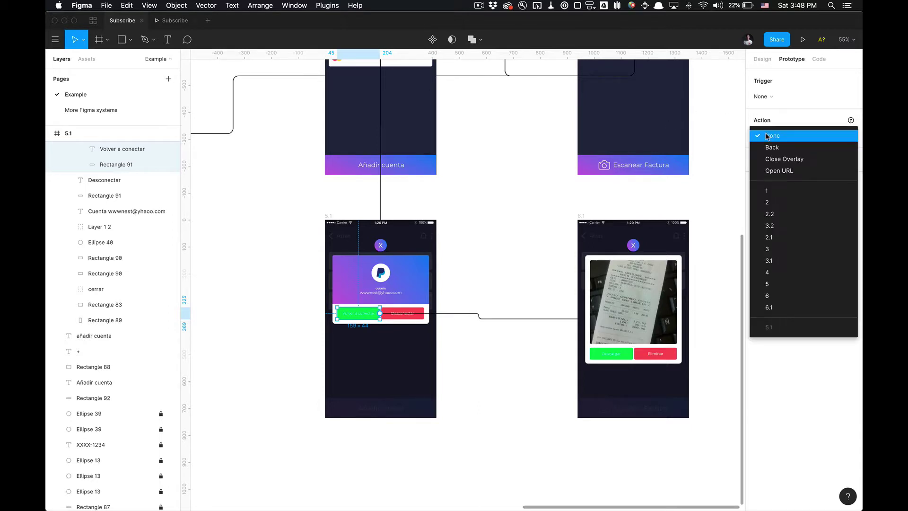
pyautogui.click(783, 307)
pyautogui.click(500, 394)
pyautogui.scroll(2, 501, 393)
pyautogui.hscroll(2, 501, 393)
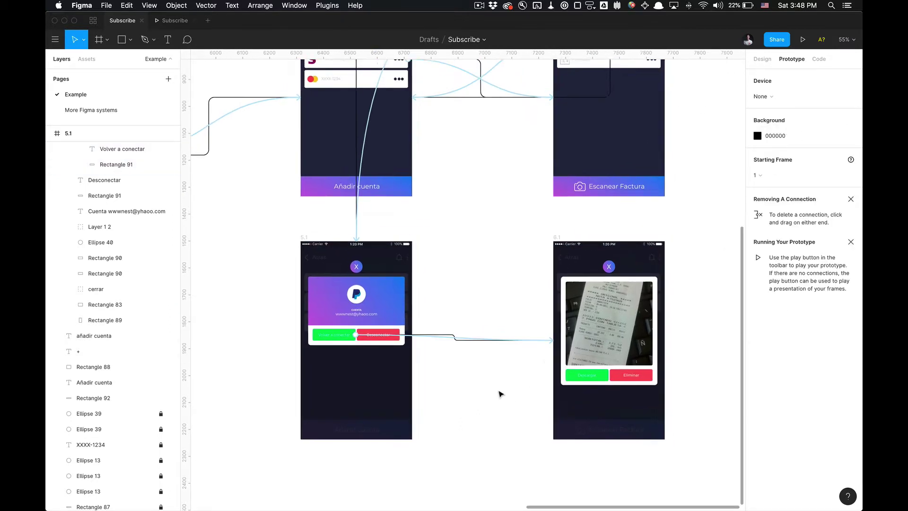
# Try linking a close button to frame 5, then undo that link.
pyautogui.click(582, 286)
pyautogui.click(573, 285)
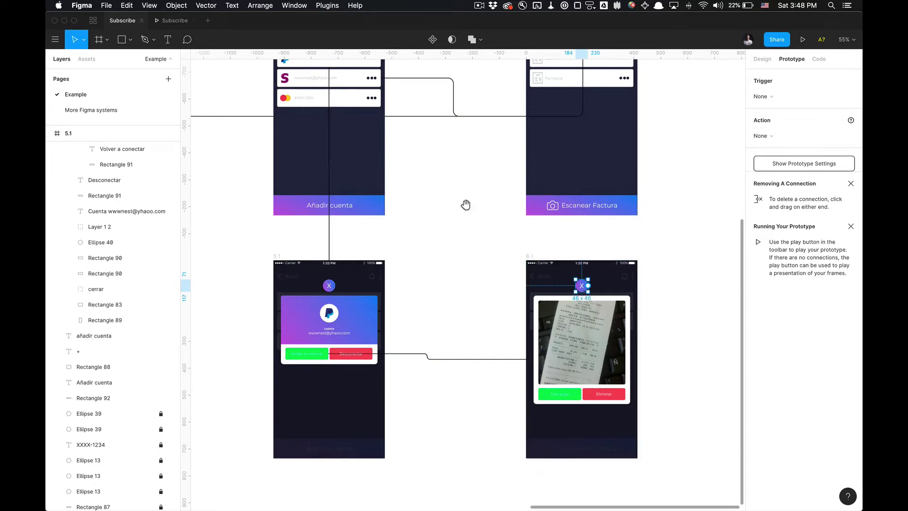
pyautogui.scroll(4, 466, 205)
pyautogui.hscroll(-1, 467, 204)
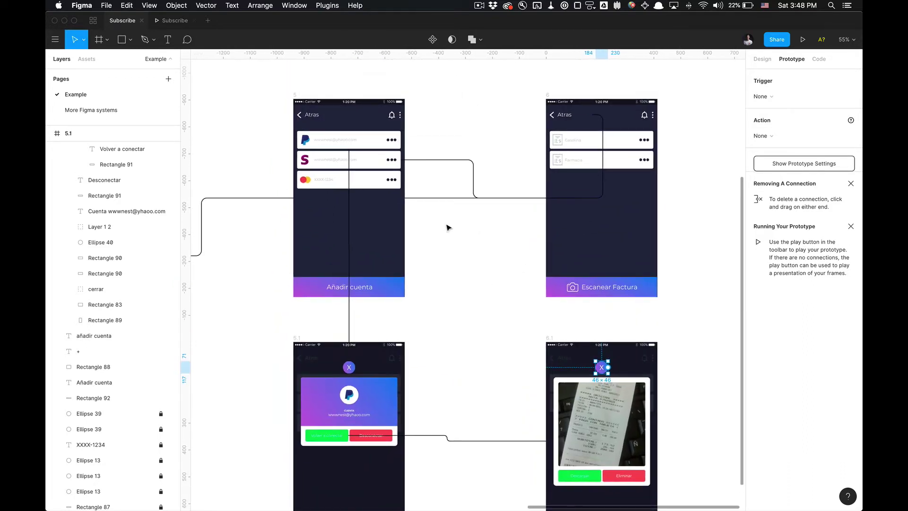
pyautogui.keyDown('shift'); pyautogui.click(302, 96); pyautogui.keyUp('shift')
pyautogui.scroll(-1, 417, 246)
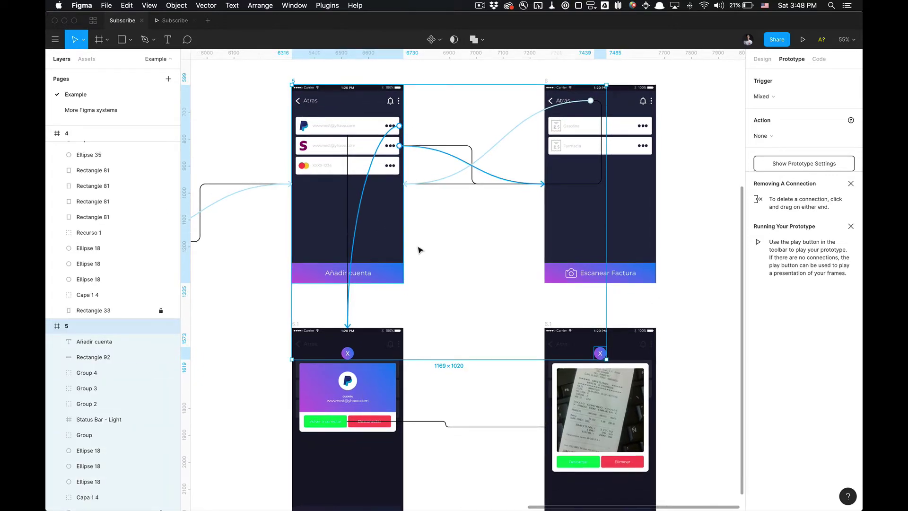
pyautogui.click(783, 136)
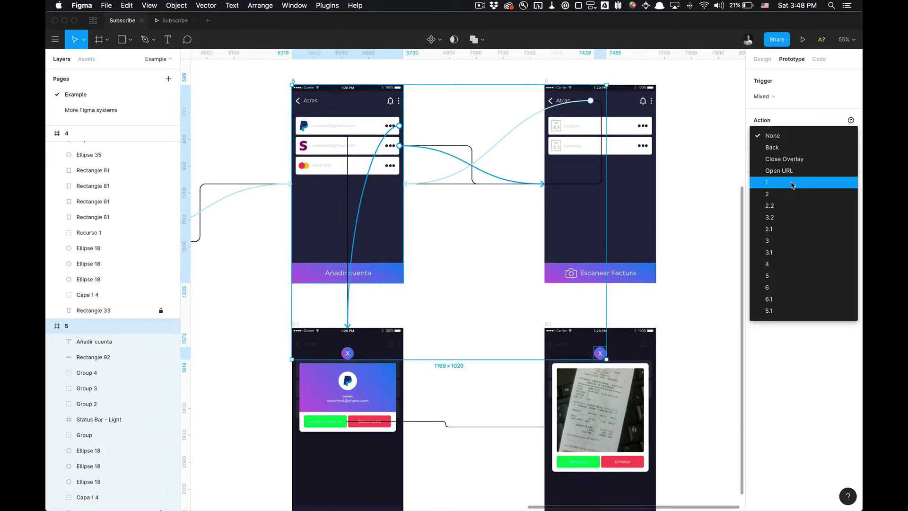
pyautogui.click(793, 279)
pyautogui.press('super+z')
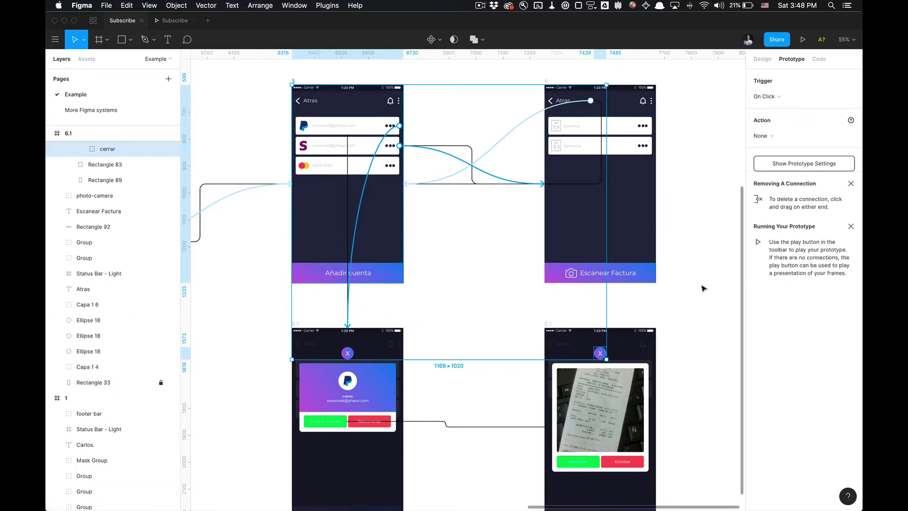
pyautogui.click(704, 288)
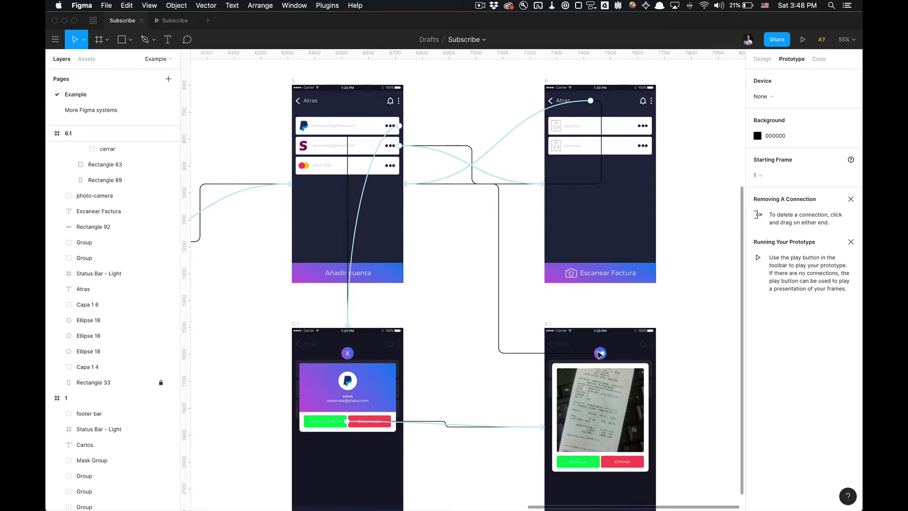
# Link frame 6.1's X close button group to frame 5.
pyautogui.click(598, 353)
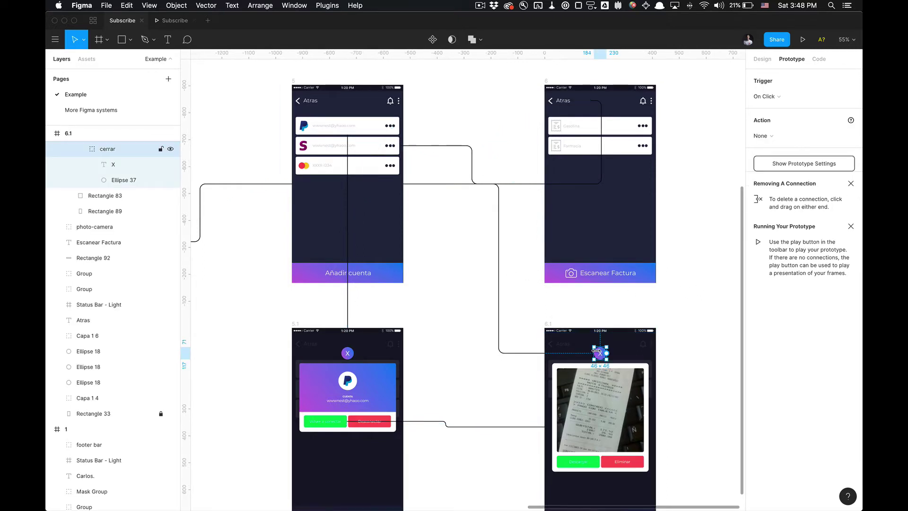
pyautogui.keyDown('shift'); pyautogui.click(293, 81); pyautogui.keyUp('shift')
pyautogui.click(762, 136)
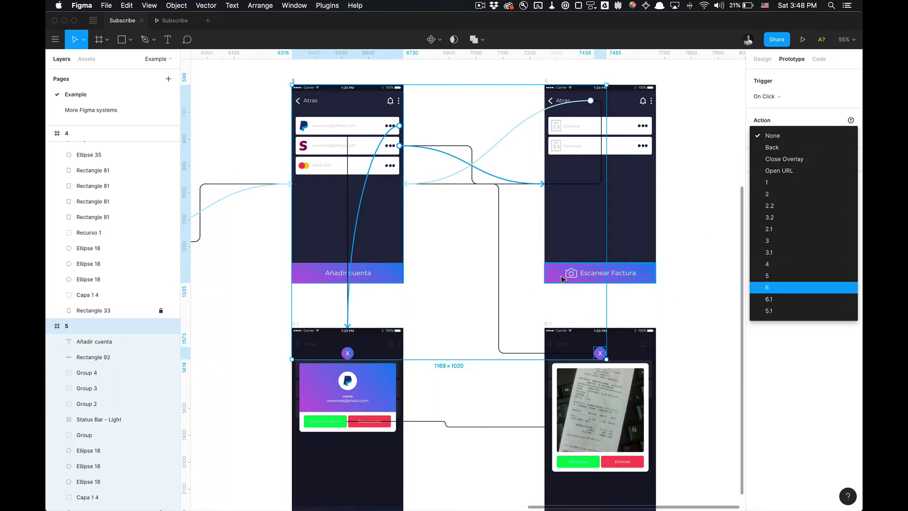
pyautogui.click(772, 278)
pyautogui.click(685, 289)
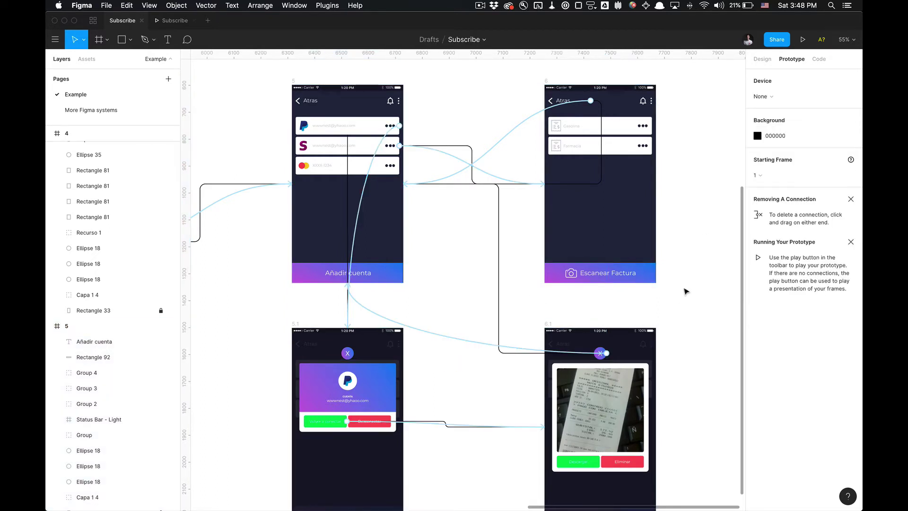
# Zoom out to review all prototype links, then present the prototype from the balance screen.
pyautogui.scroll(-3, 685, 289)
pyautogui.scroll(-5, 686, 291)
pyautogui.scroll(2, 685, 292)
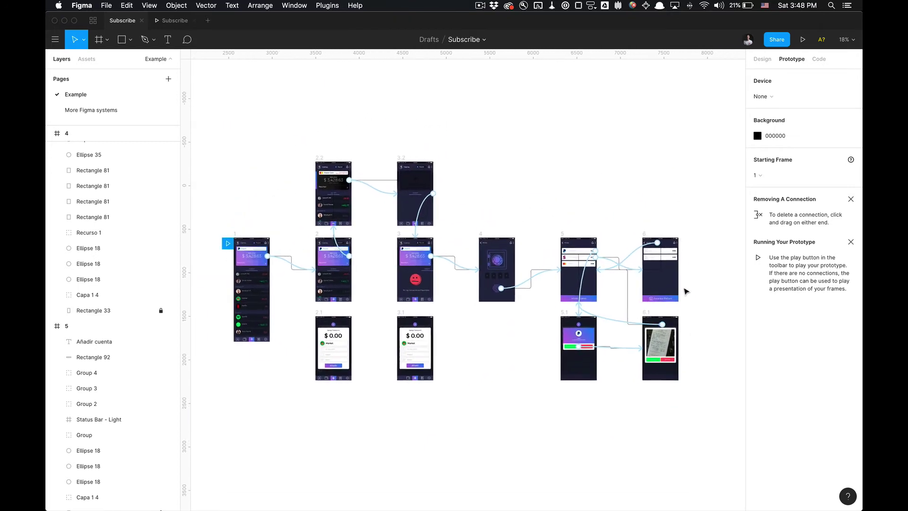
pyautogui.scroll(5, 597, 242)
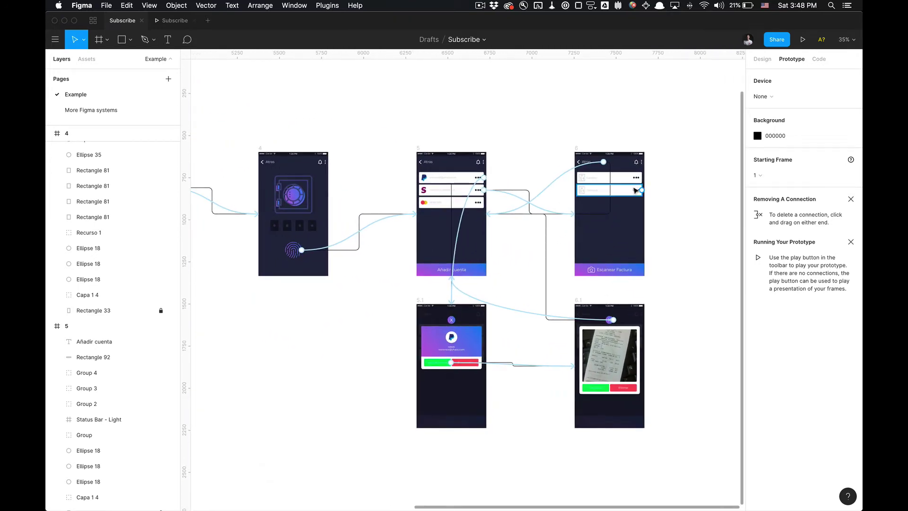
pyautogui.click(802, 40)
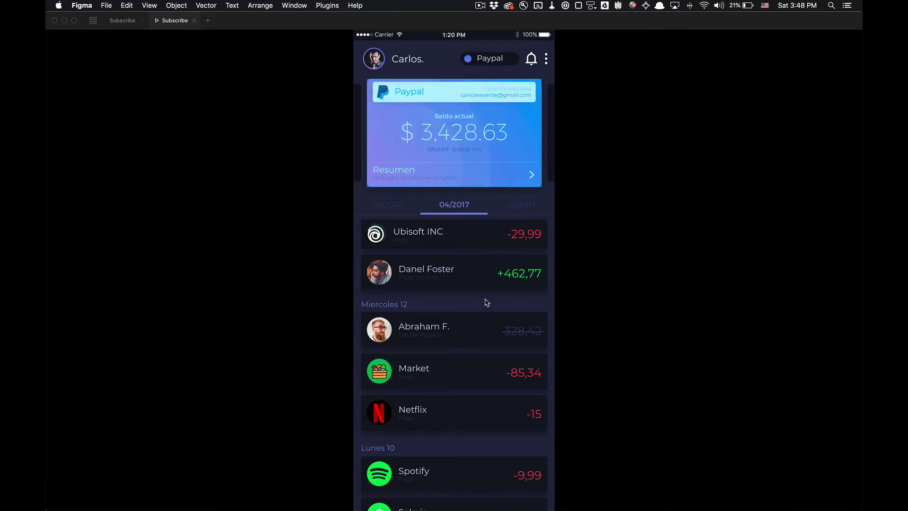
# Fit the phone screen, cycle the balance cards and switch to the 05/2017 transactions.
pyautogui.scroll(-2, 484, 300)
pyautogui.moveTo(425, 438); pyautogui.dragTo(512, 345)
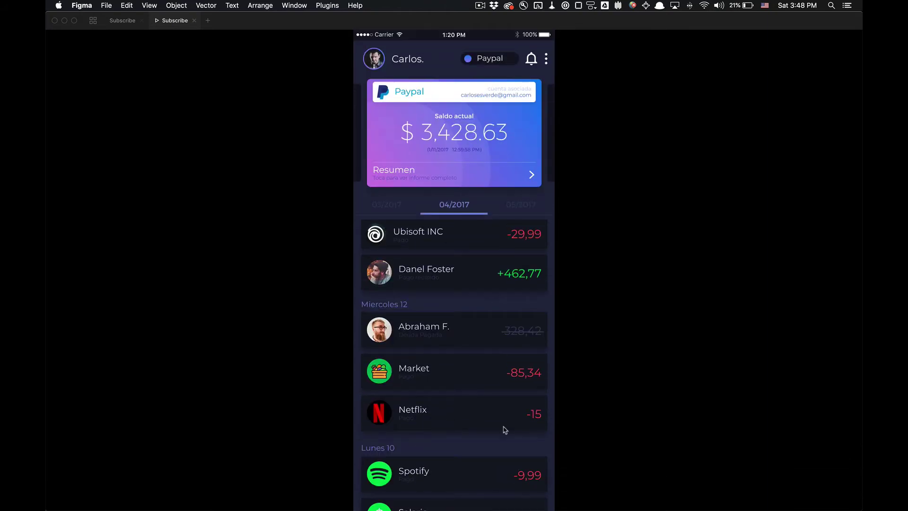
pyautogui.click(474, 148)
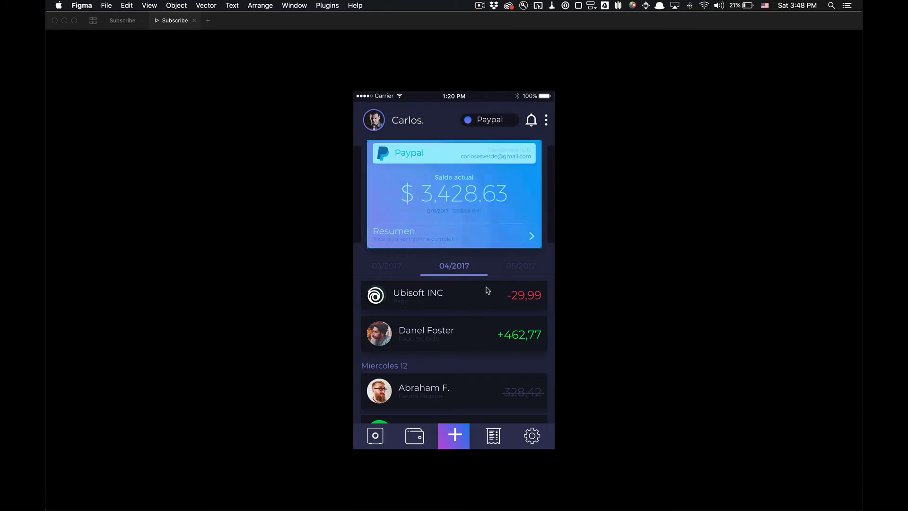
pyautogui.click(488, 211)
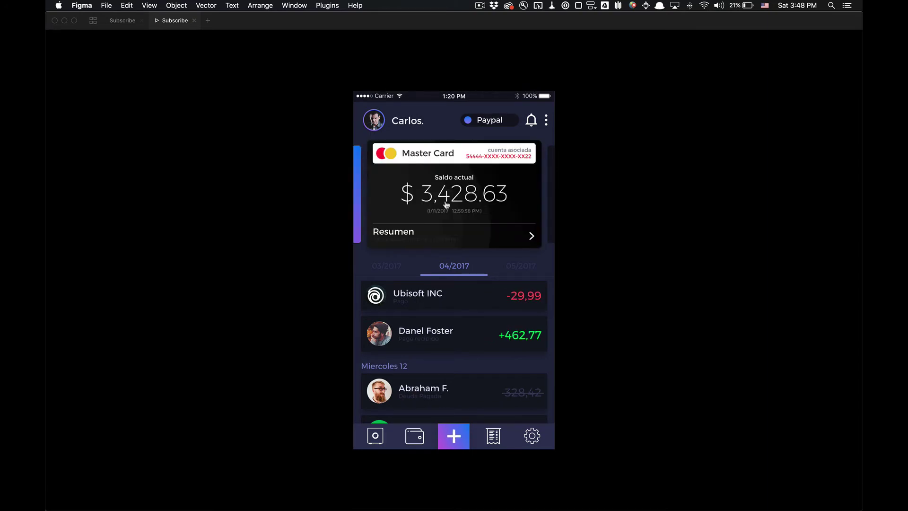
pyautogui.click(493, 186)
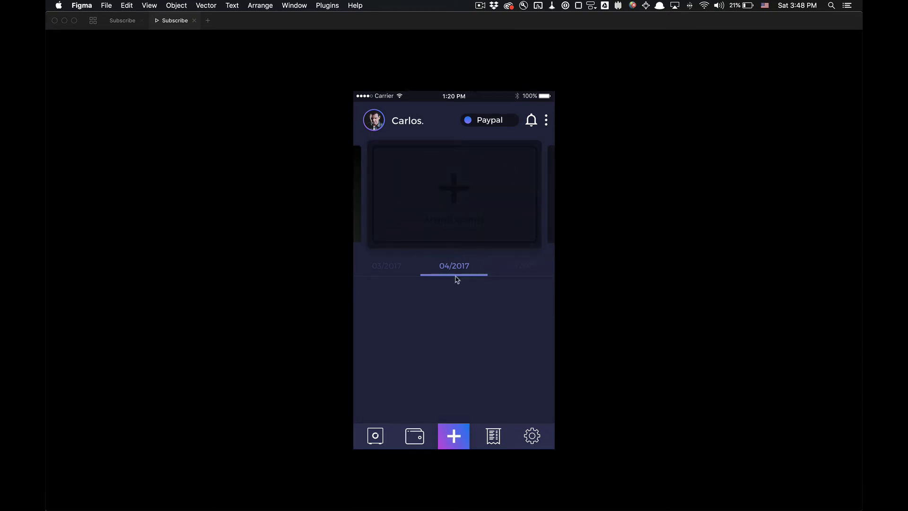
pyautogui.click(493, 370)
pyautogui.click(525, 273)
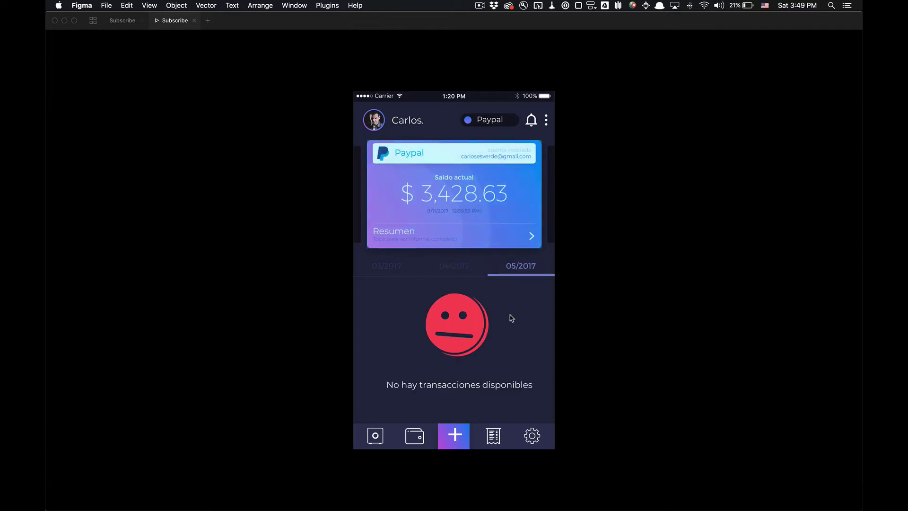
# Step from the vault screen through fingerprint unlock to accounts, receipts, and back.
pyautogui.click(491, 196)
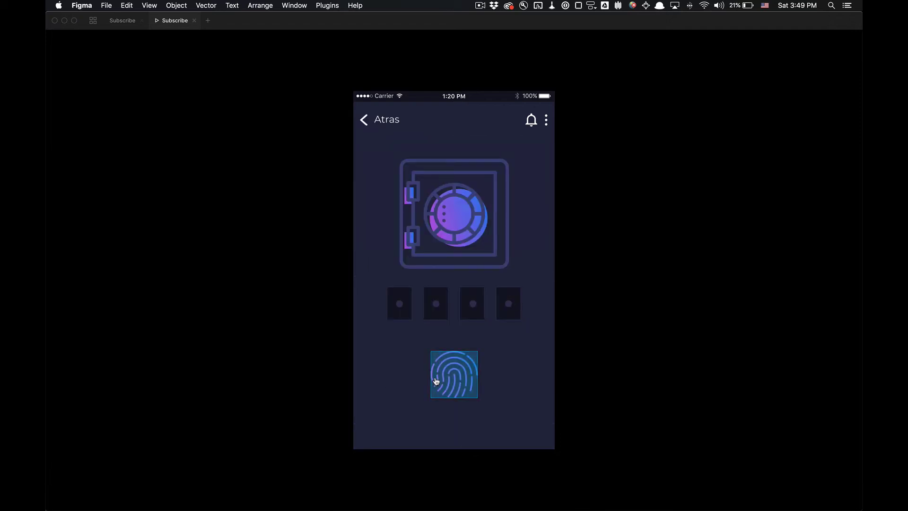
pyautogui.click(452, 374)
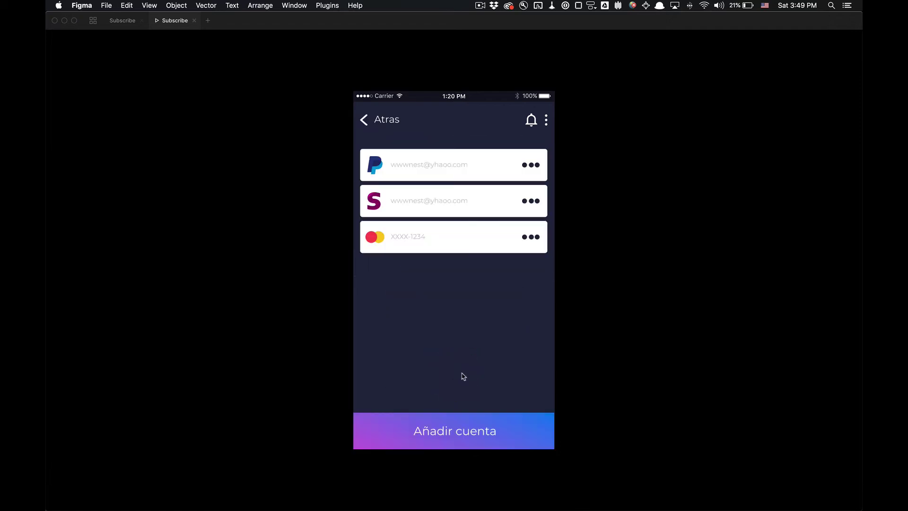
pyautogui.click(464, 376)
pyautogui.click(467, 211)
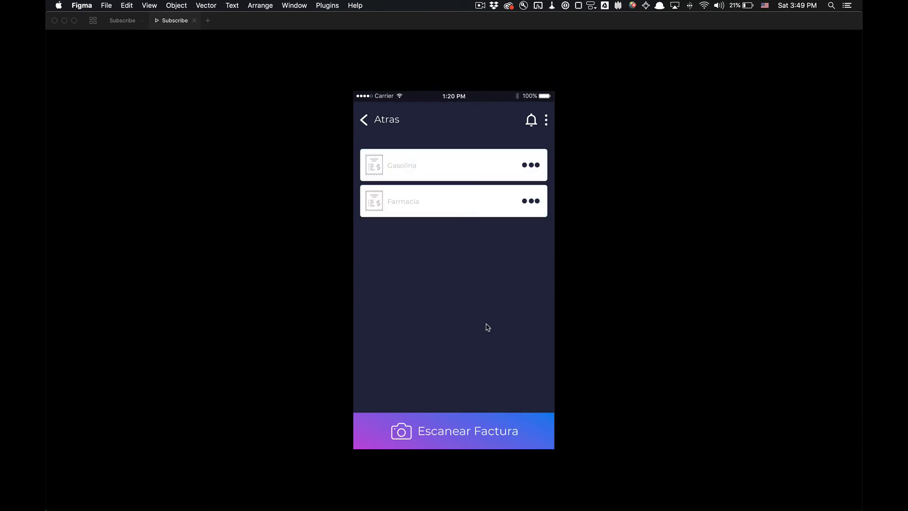
pyautogui.click(487, 327)
pyautogui.click(391, 124)
pyautogui.click(482, 345)
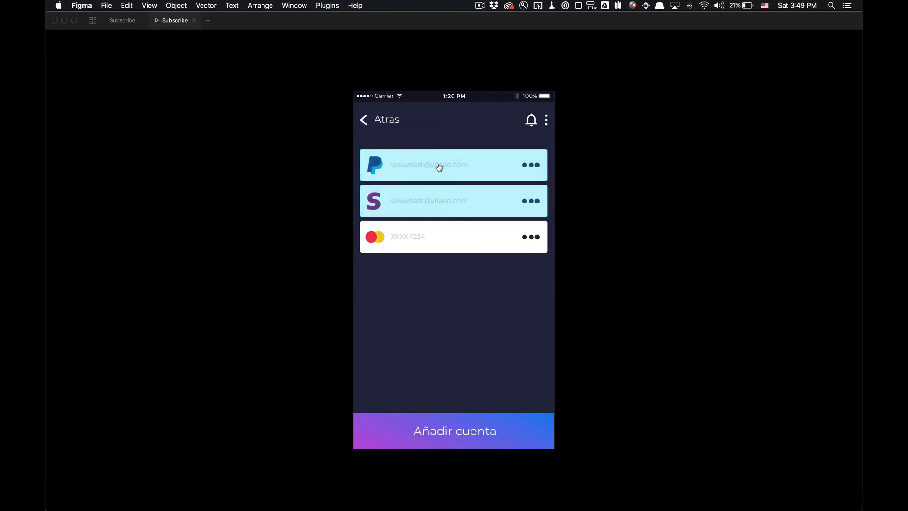
# Test the PayPal and receipt overlays, closing them to return to the accounts list.
pyautogui.click(439, 167)
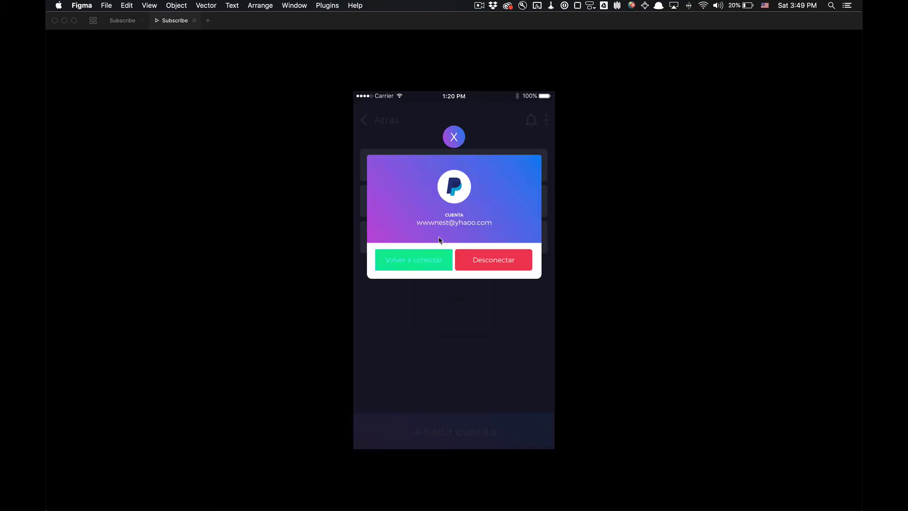
pyautogui.click(417, 263)
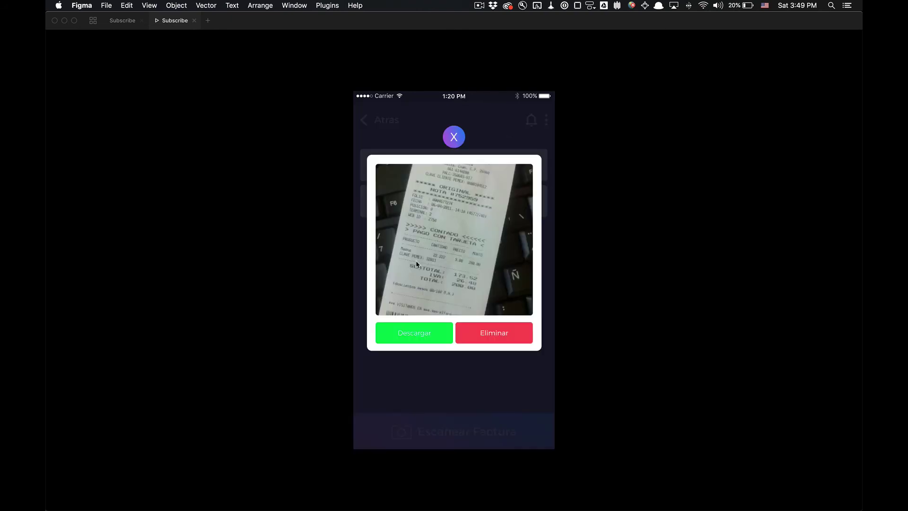
pyautogui.click(439, 404)
pyautogui.click(452, 138)
pyautogui.click(412, 121)
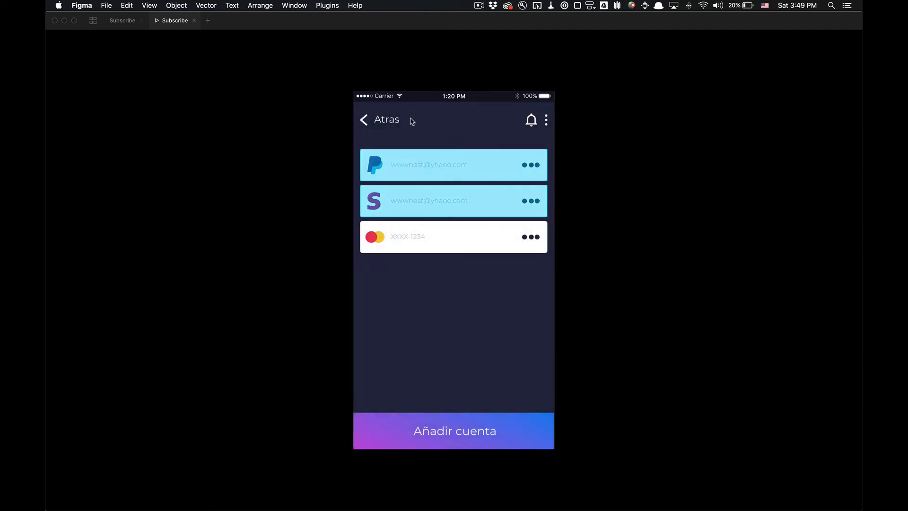
pyautogui.click(455, 363)
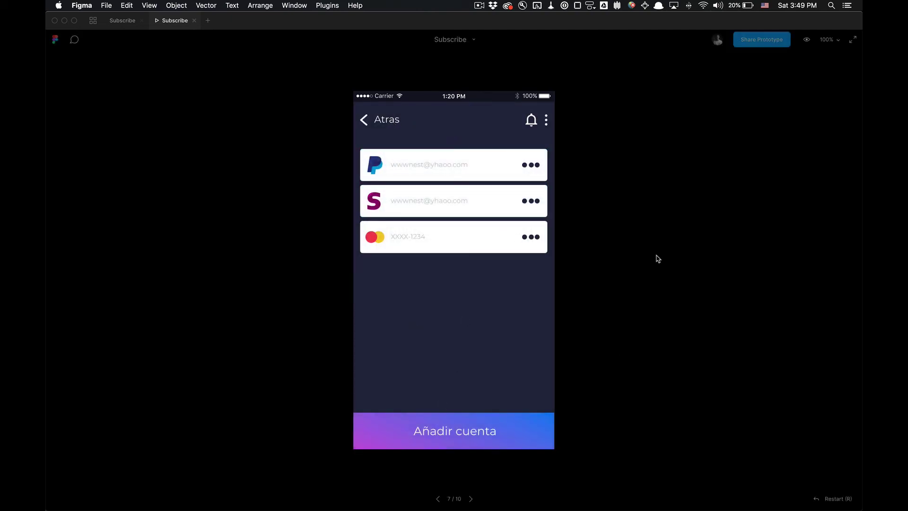
# Return to the design editor and pan the canvas to frames 1 to 3.
pyautogui.click(118, 20)
pyautogui.scroll(-5, 390, 136)
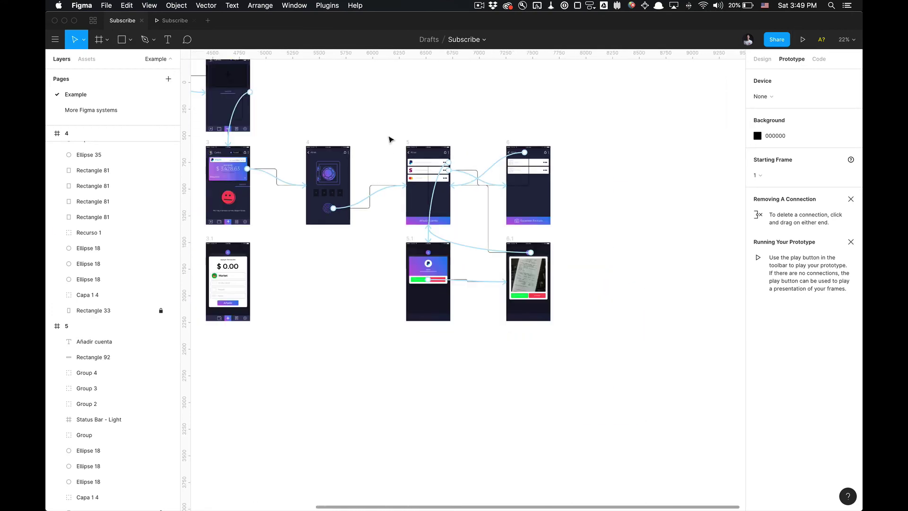
pyautogui.moveTo(405, 143); pyautogui.dragTo(630, 229)
pyautogui.scroll(-2, 568, 198)
pyautogui.moveTo(567, 197); pyautogui.dragTo(590, 172)
pyautogui.scroll(5, 591, 175)
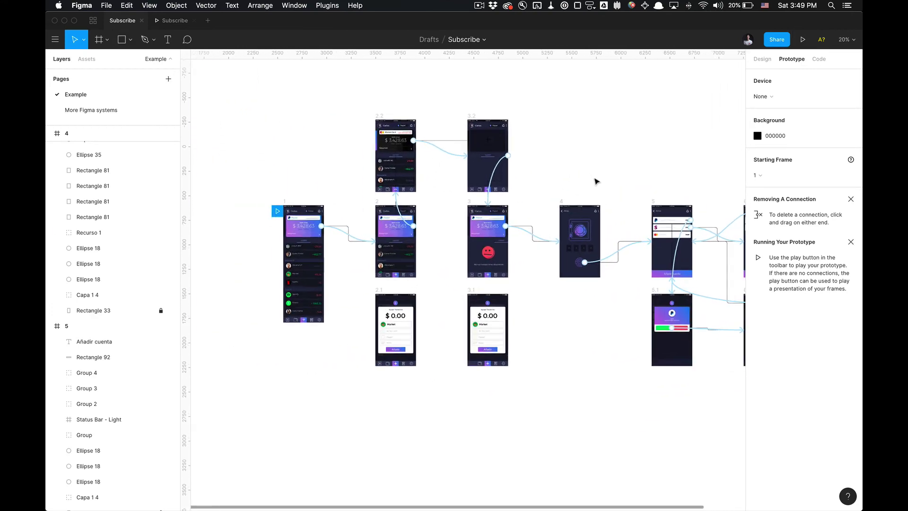
pyautogui.scroll(-2, 574, 243)
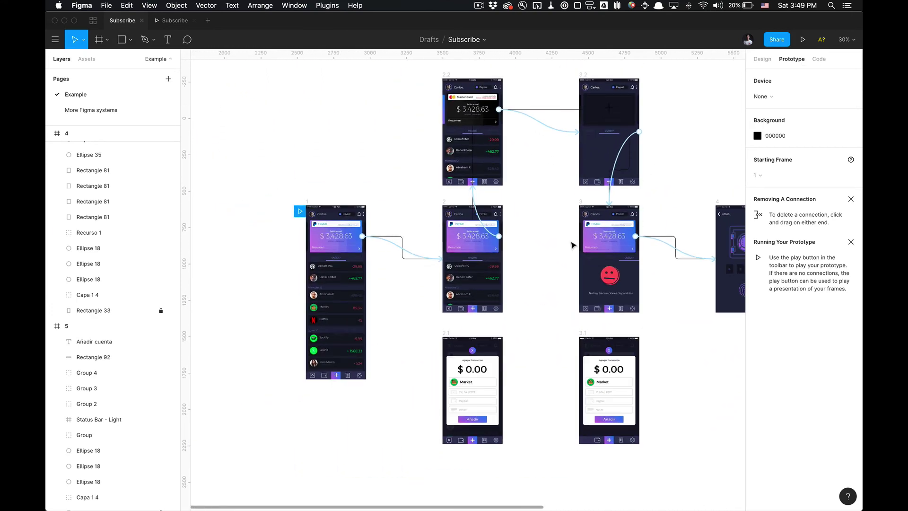